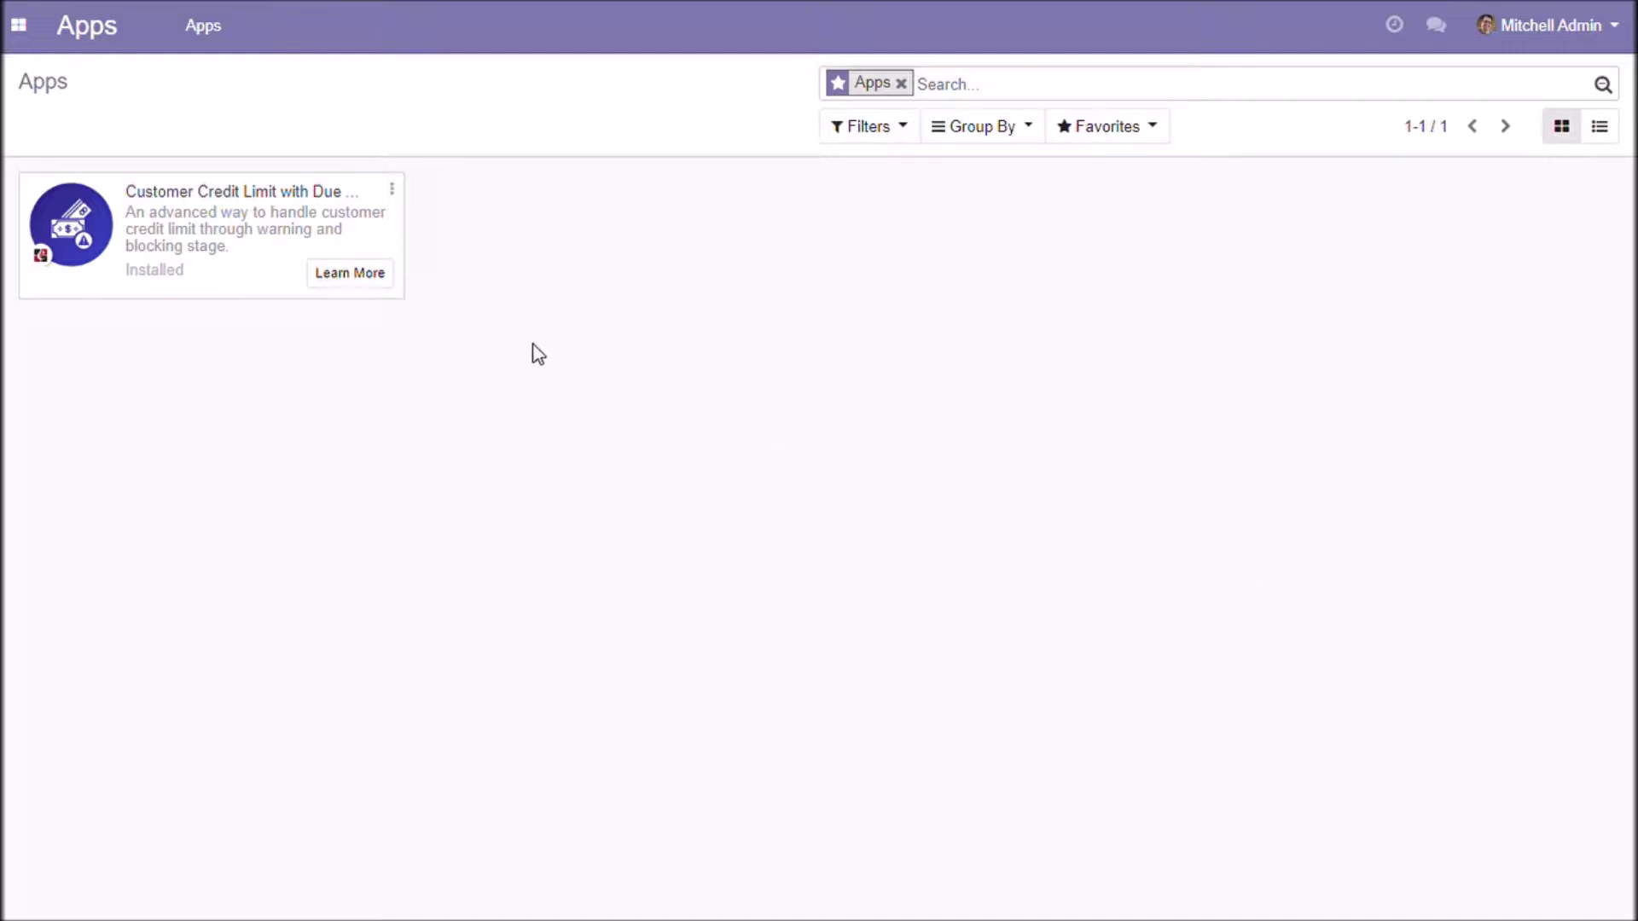
Open Deco Addict from Contacts in edit mode and show its Invoicing tab's Credit Limit section
click(18, 25)
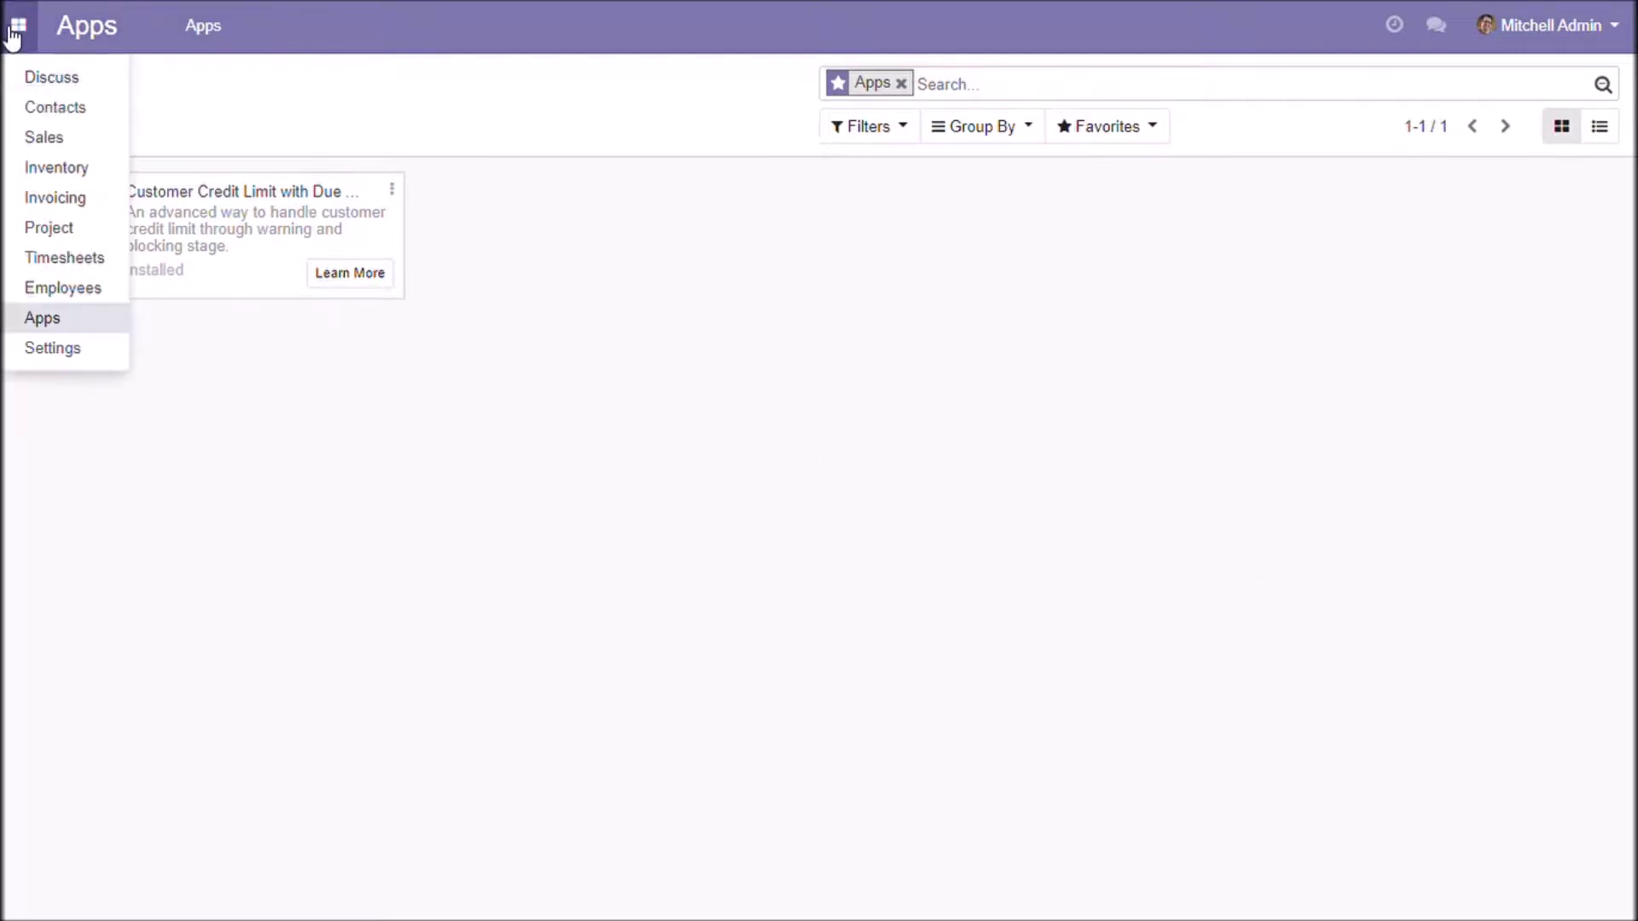
click(55, 107)
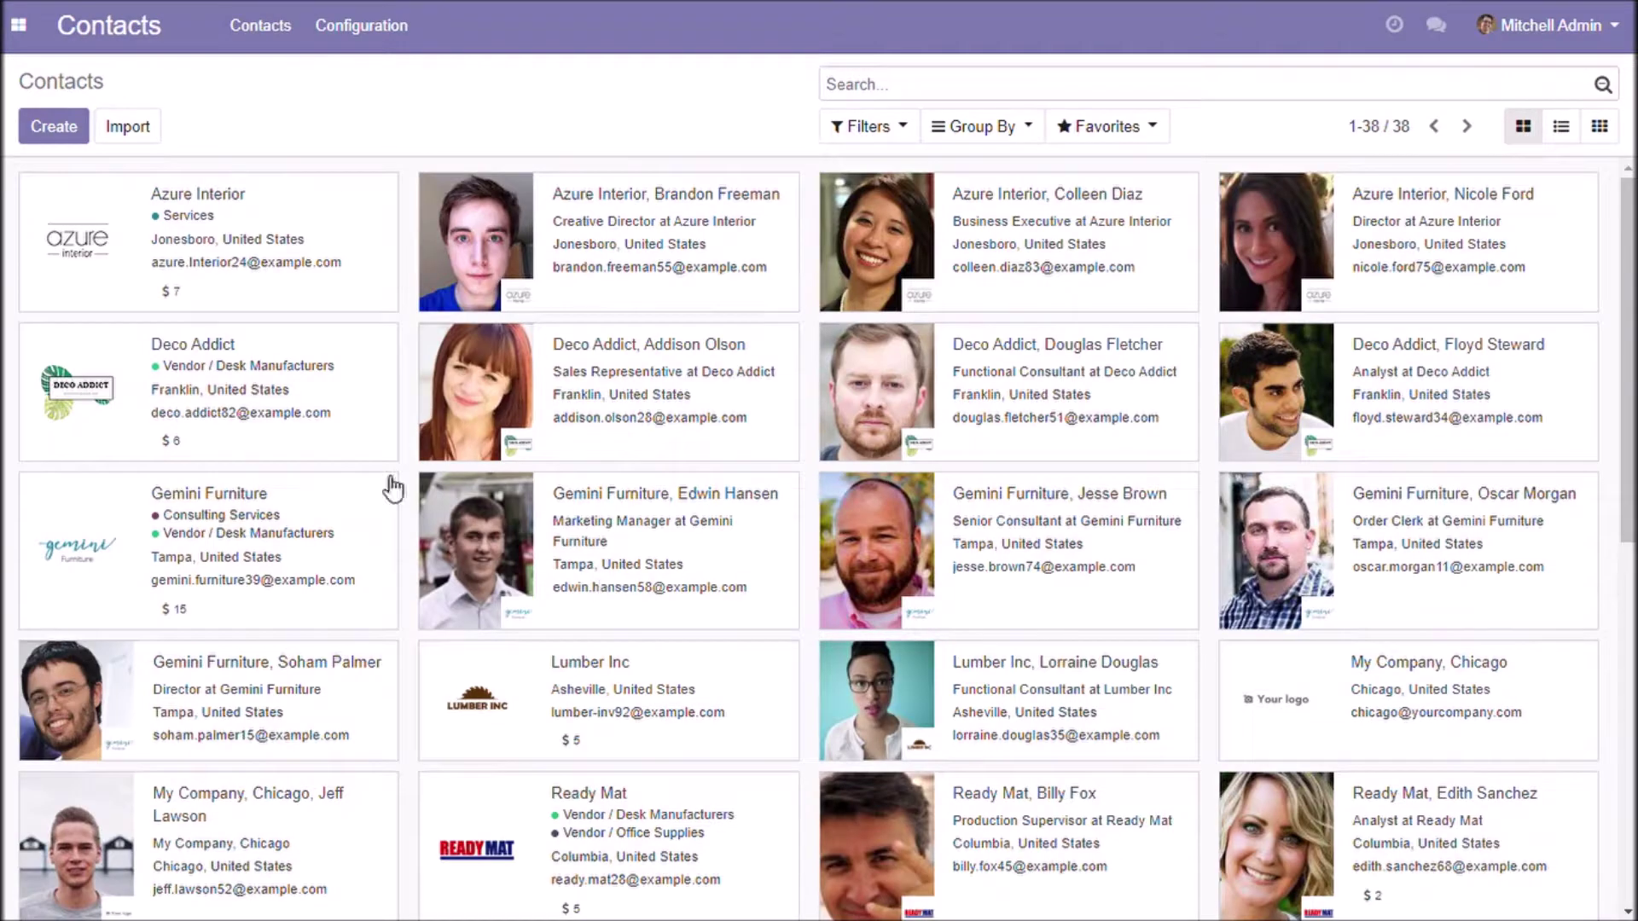
click(250, 419)
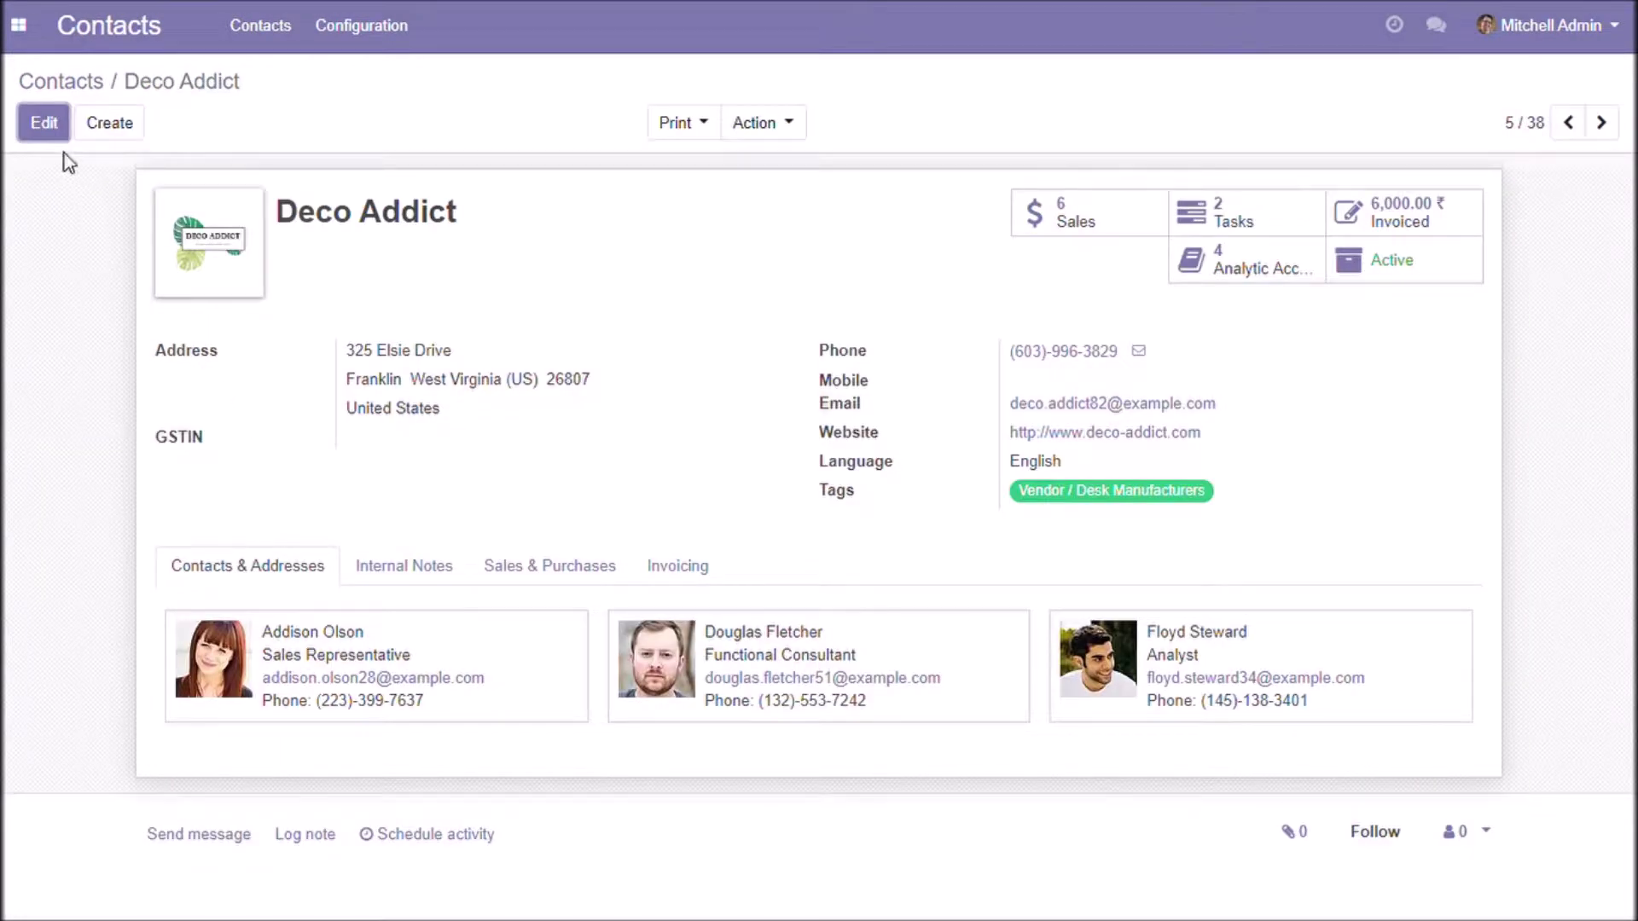
click(44, 122)
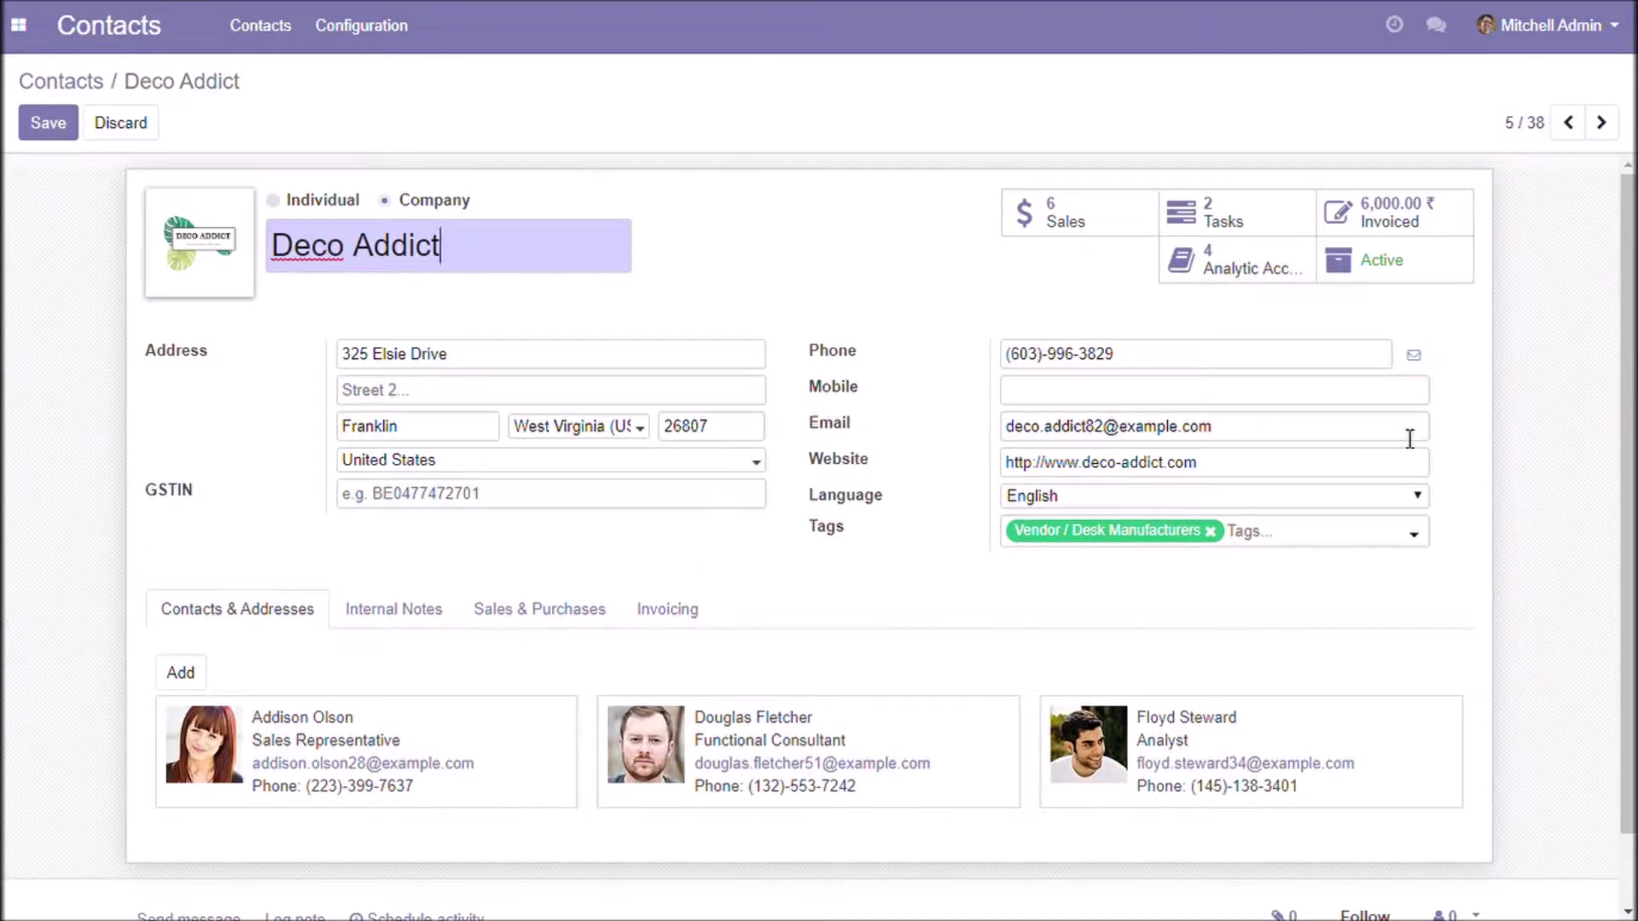
scroll(895, 597, down, 1)
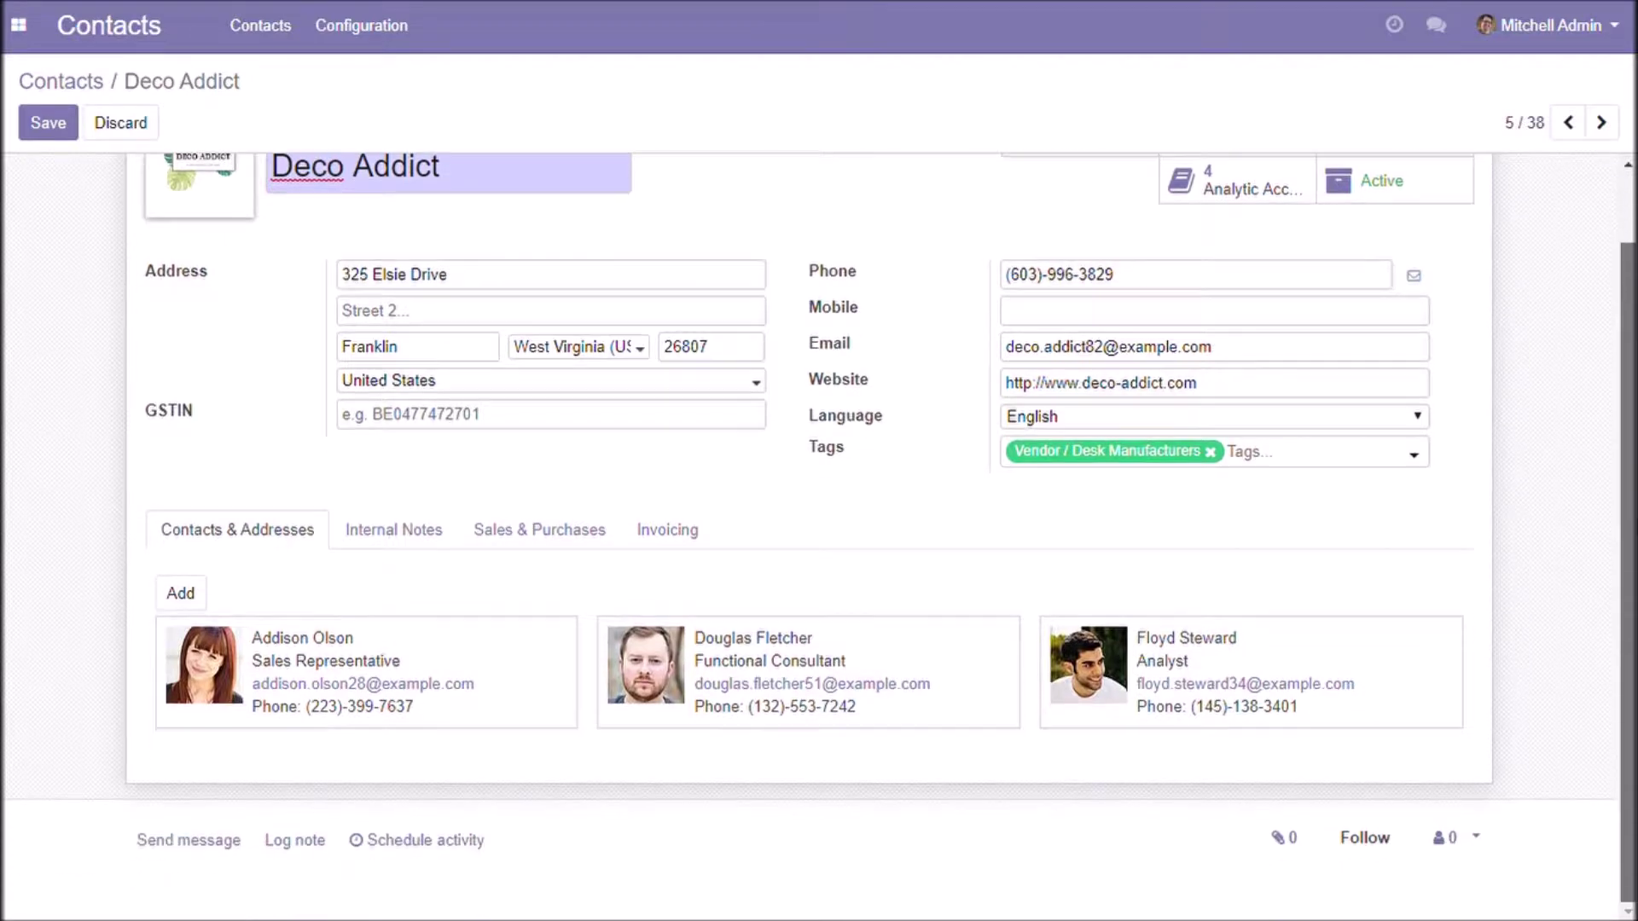
click(674, 529)
scroll(902, 447, down, 2)
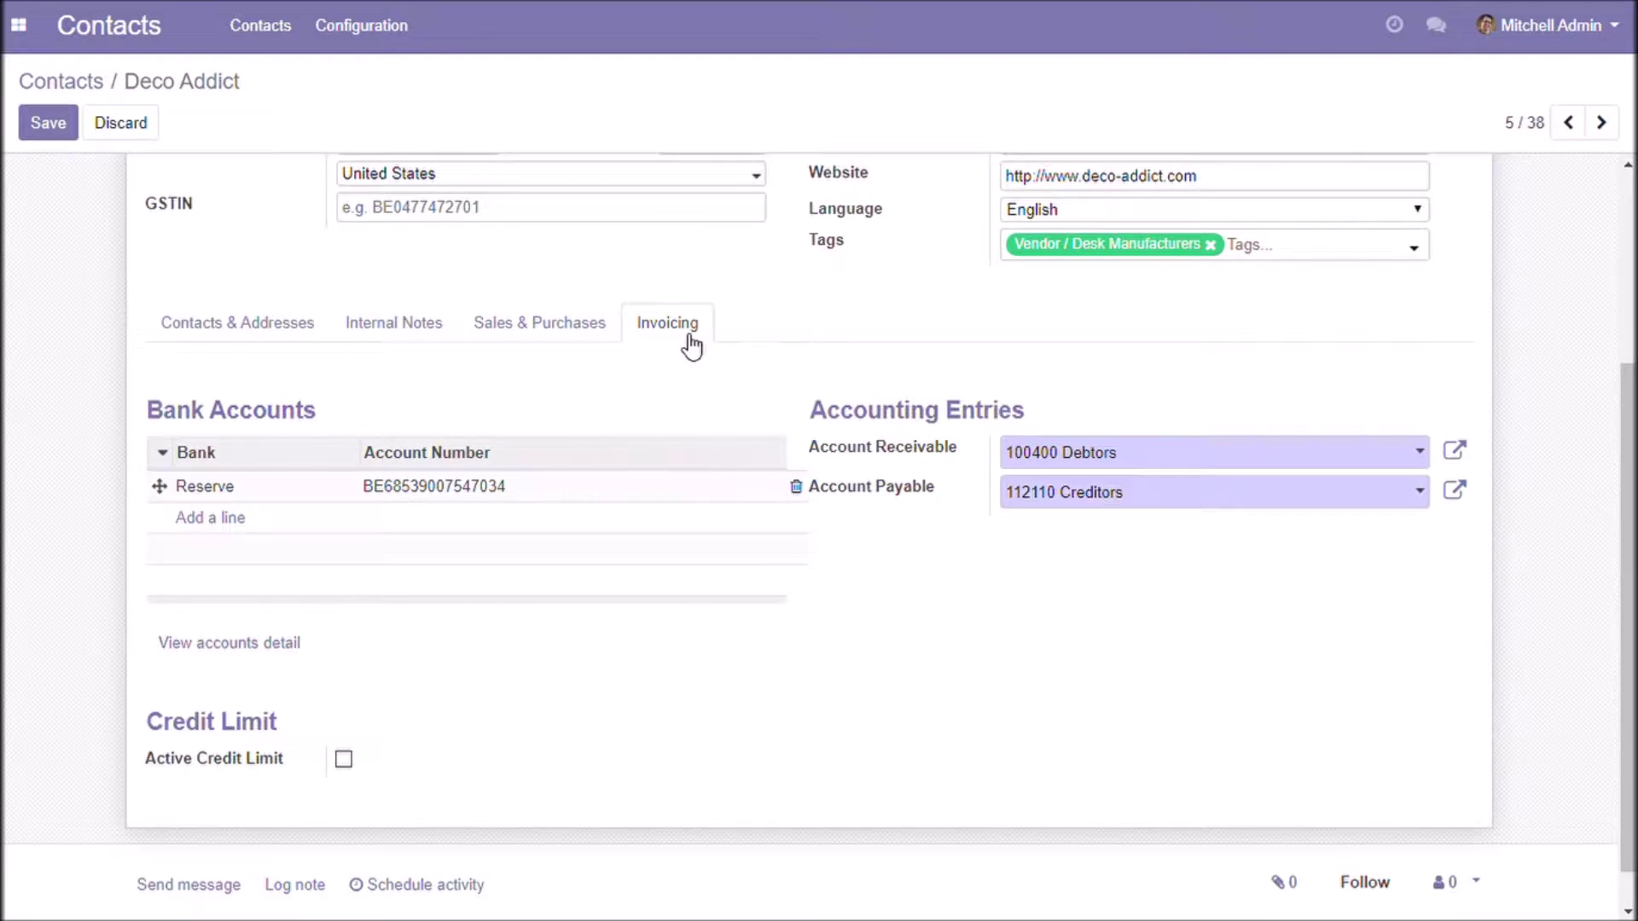
Tick Active Credit Limit, enter Warning Amount 1200 and Blocking Amount 2000, and save Deco Addict
click(343, 759)
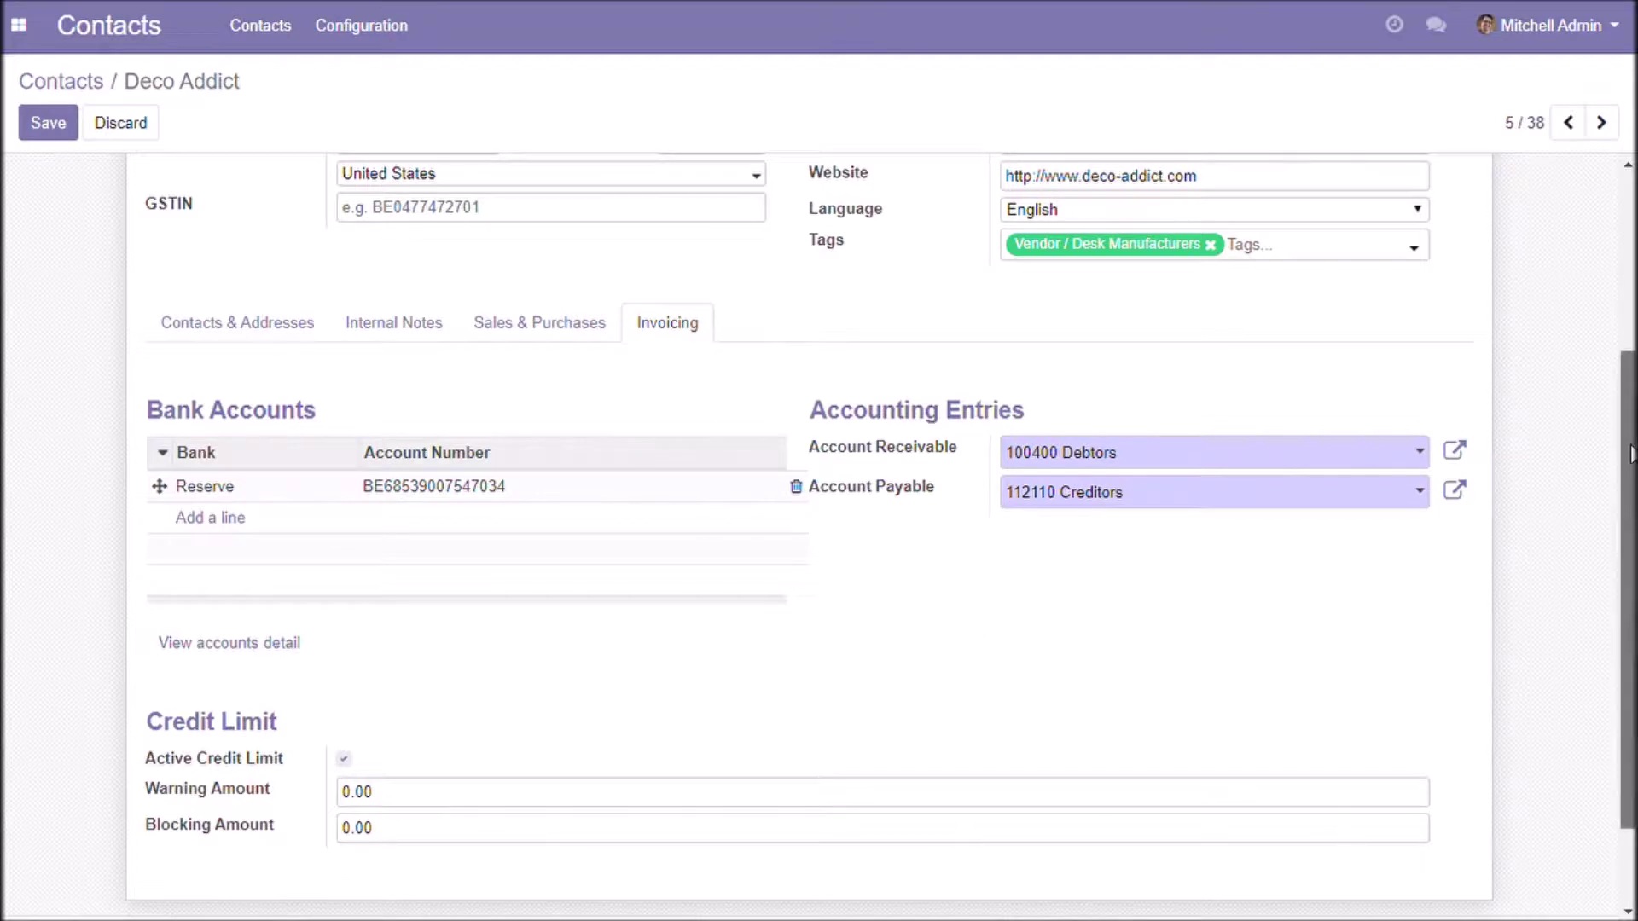
scroll(1629, 452, down, 2)
click(414, 693)
text(1200)
click(403, 722)
text(2000)
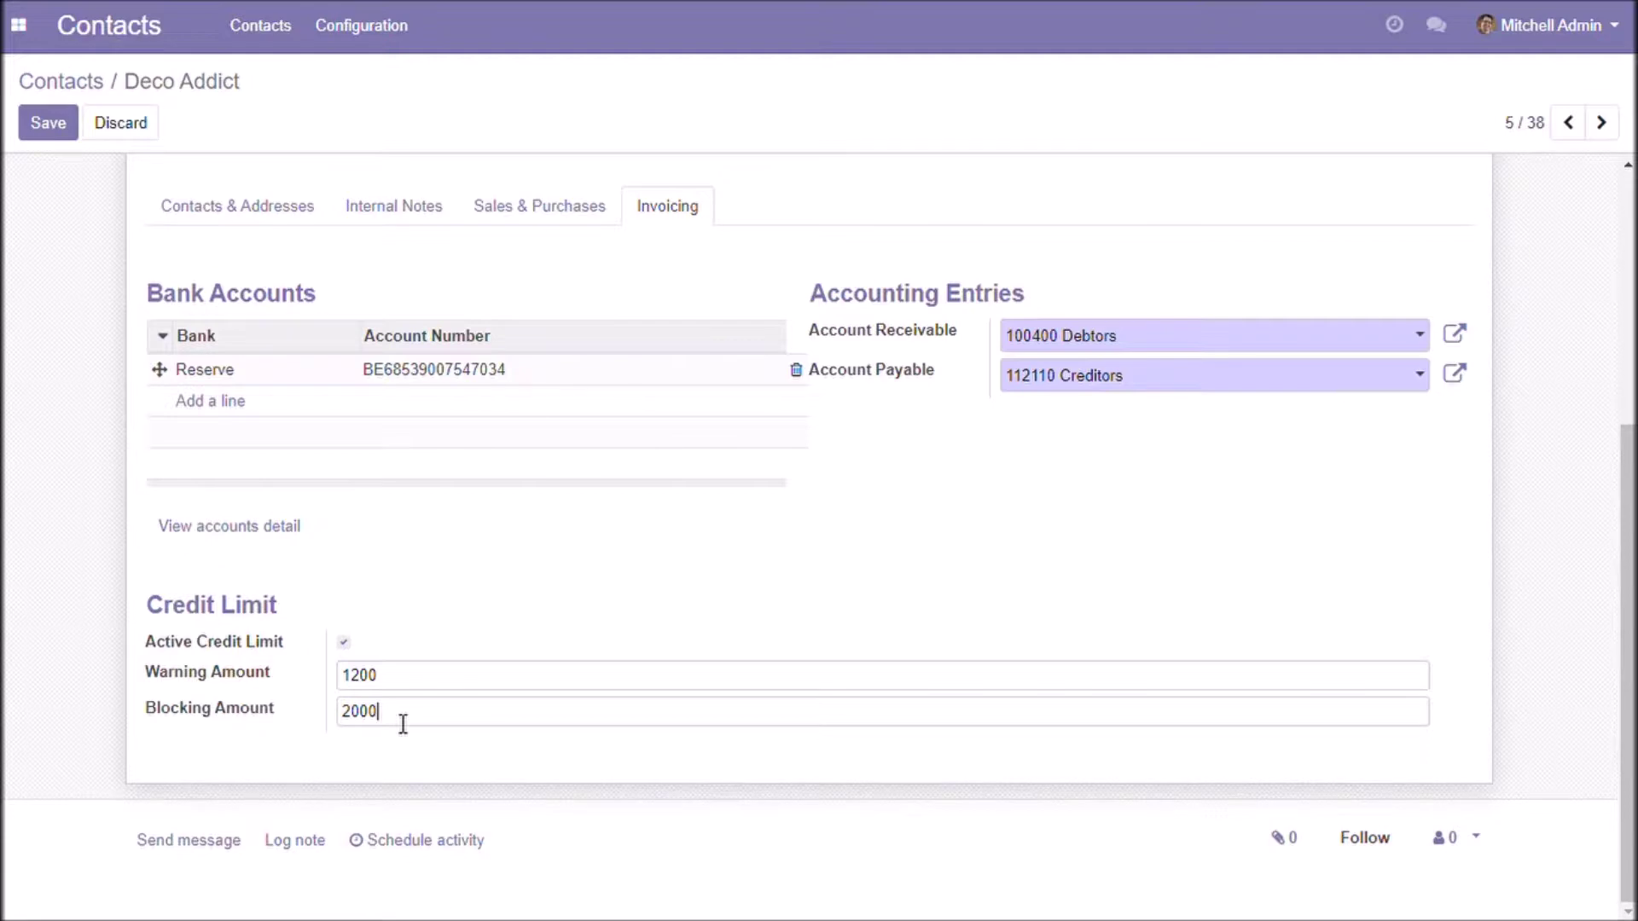
click(48, 129)
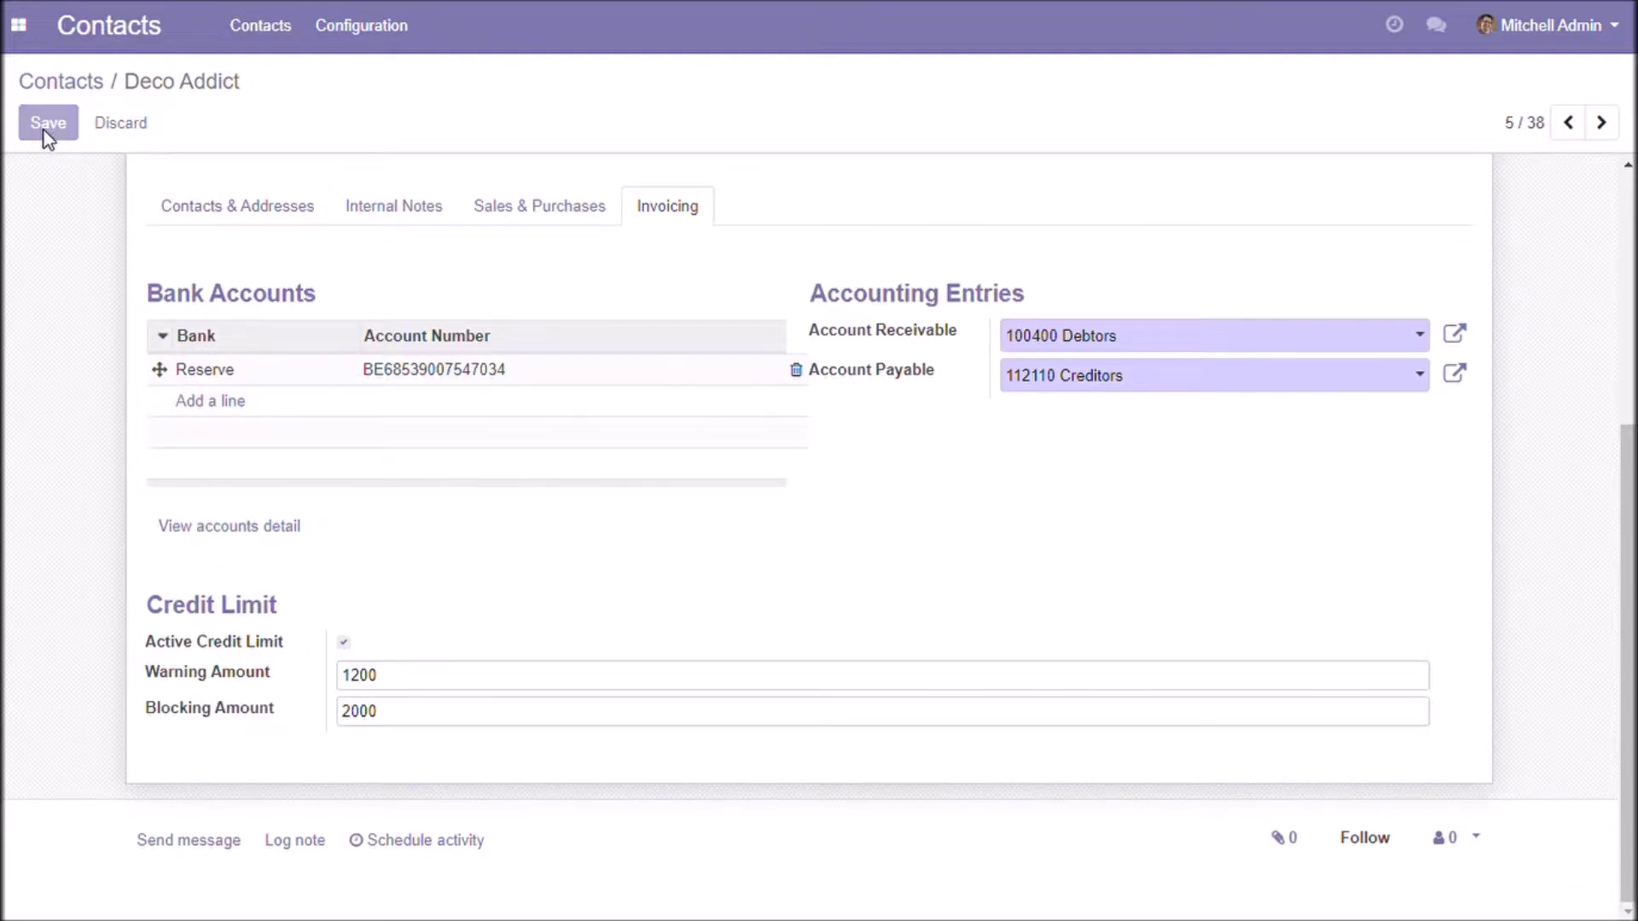
click(48, 128)
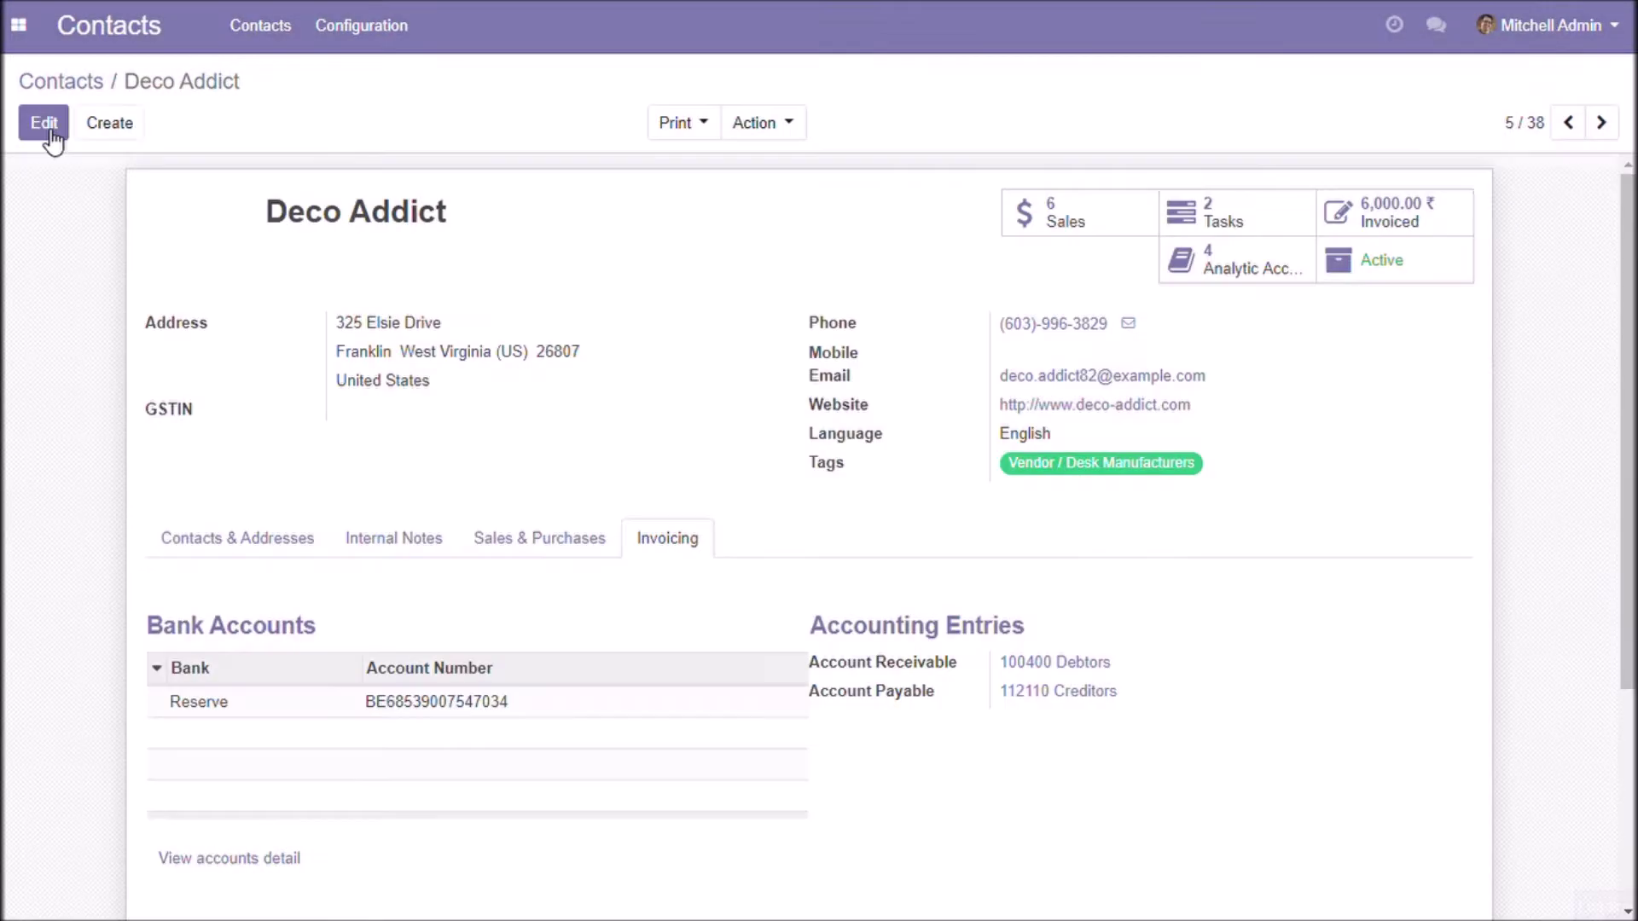
Start a new quotation in Sales with Deco Addict as the customer
click(18, 25)
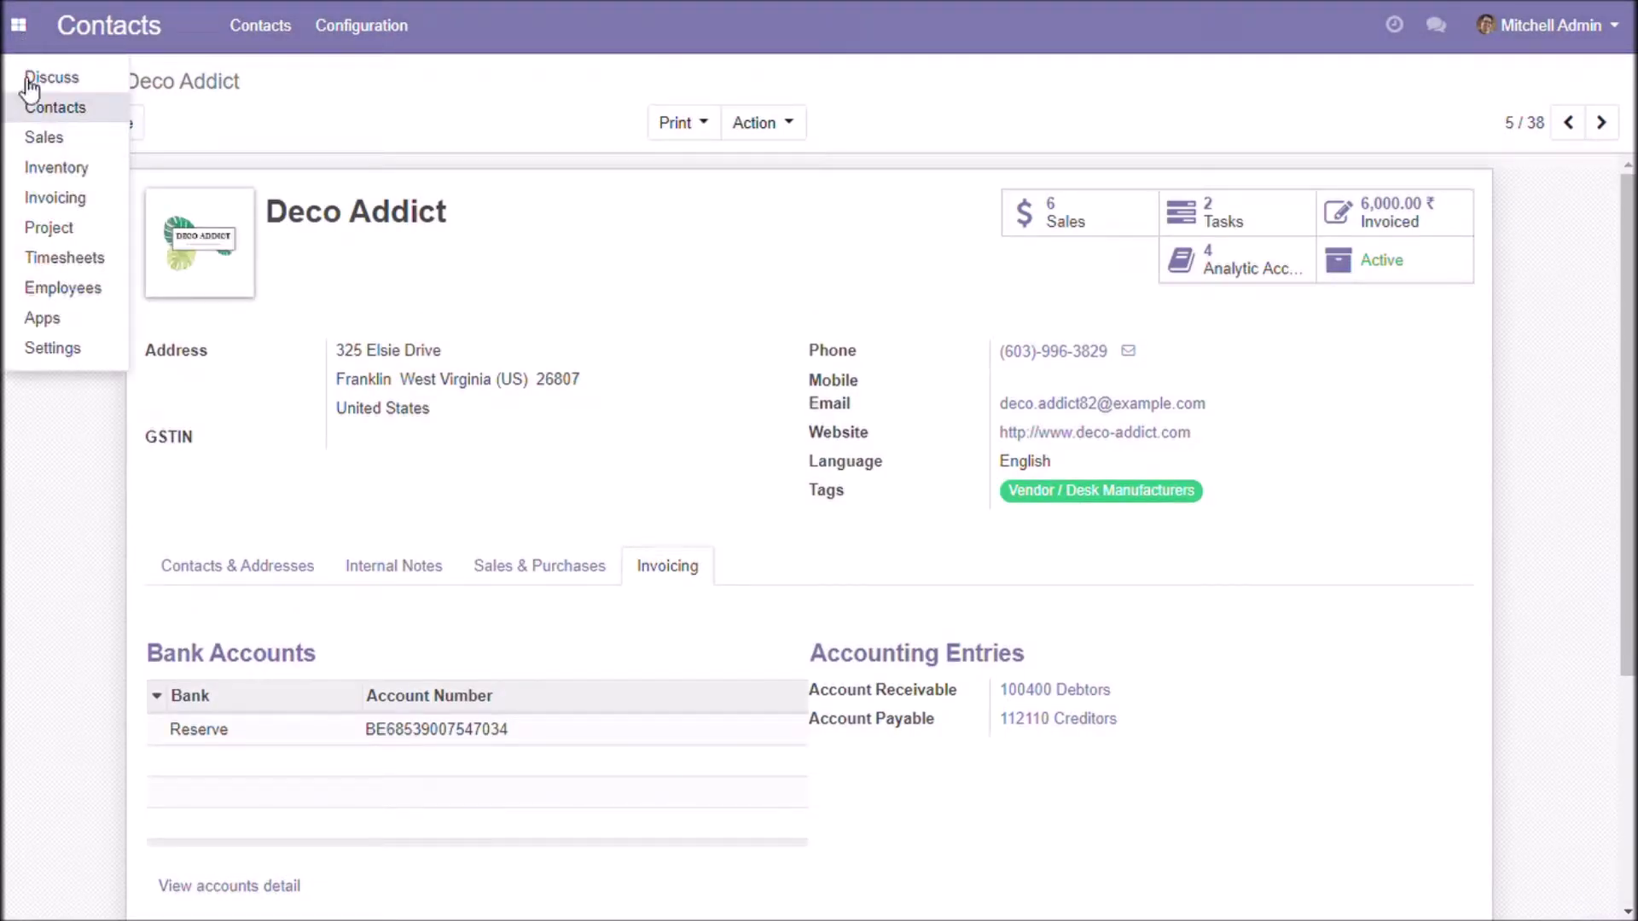
click(43, 138)
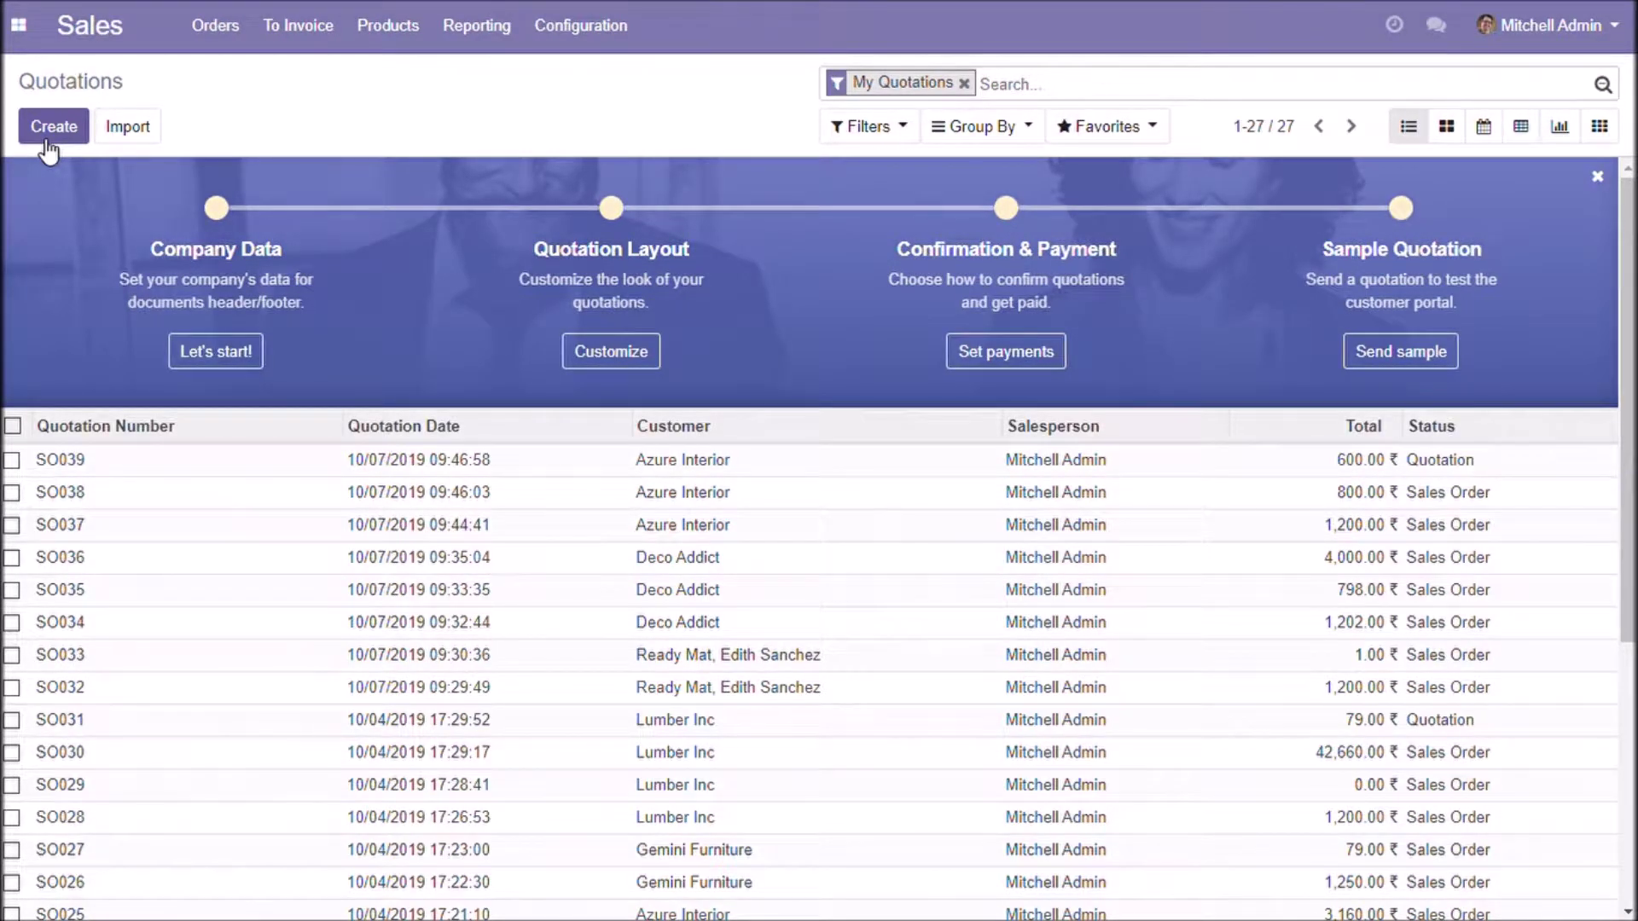
click(50, 135)
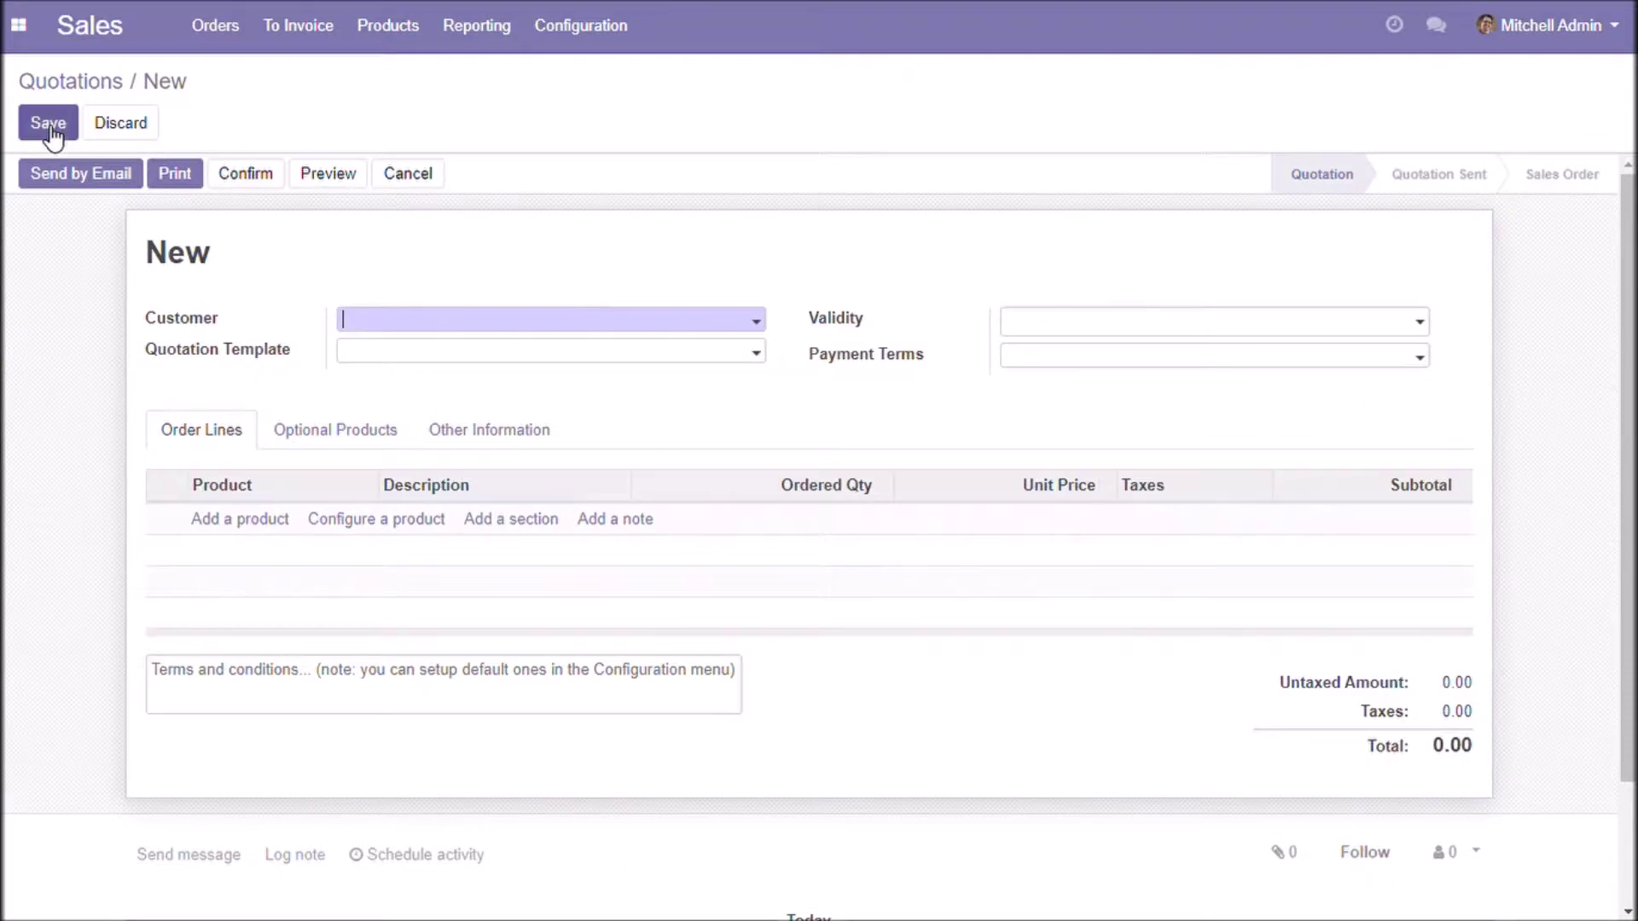
click(372, 322)
text(de)
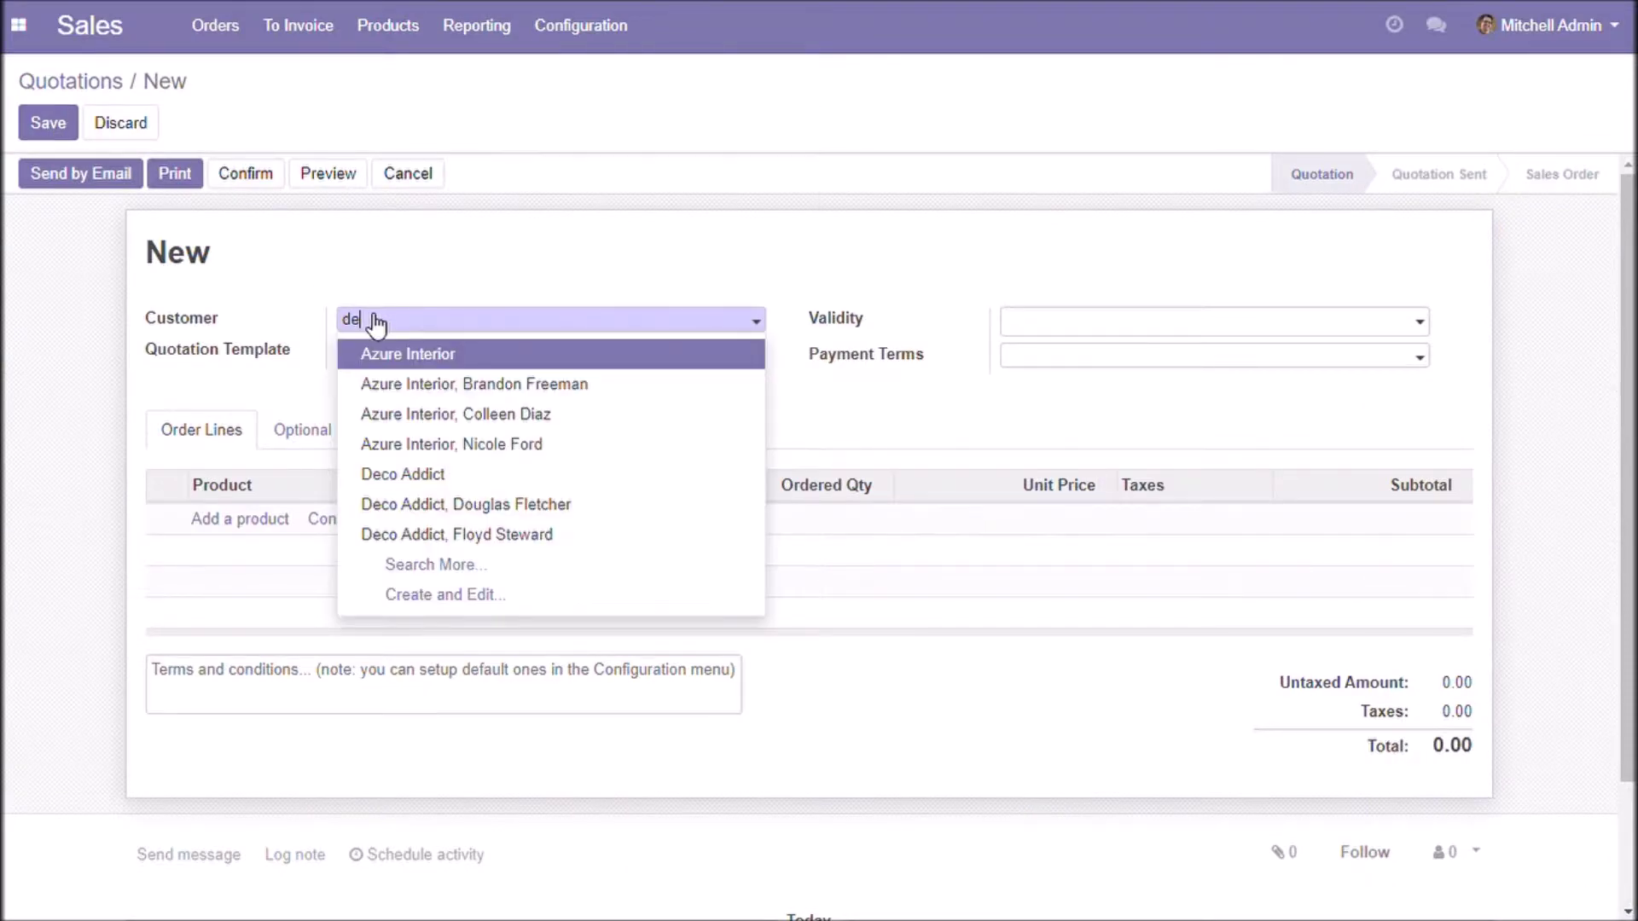
text(c)
click(407, 357)
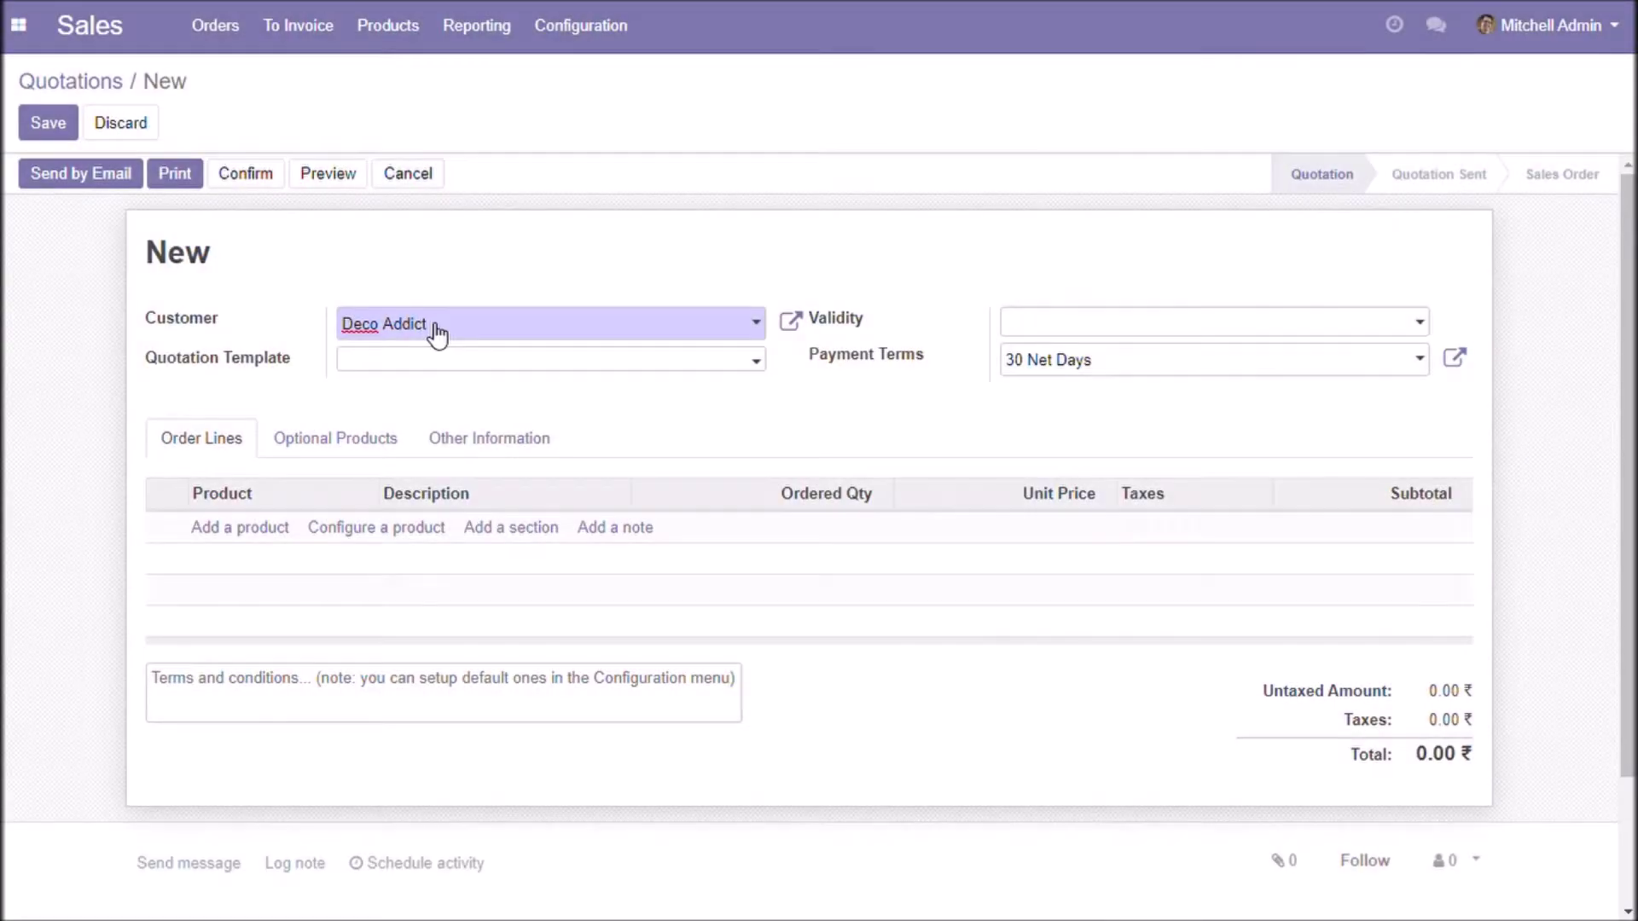
Add [E-COM08] Storage Box with quantity 2 (1,200.00) and confirm the order as SO040
click(250, 529)
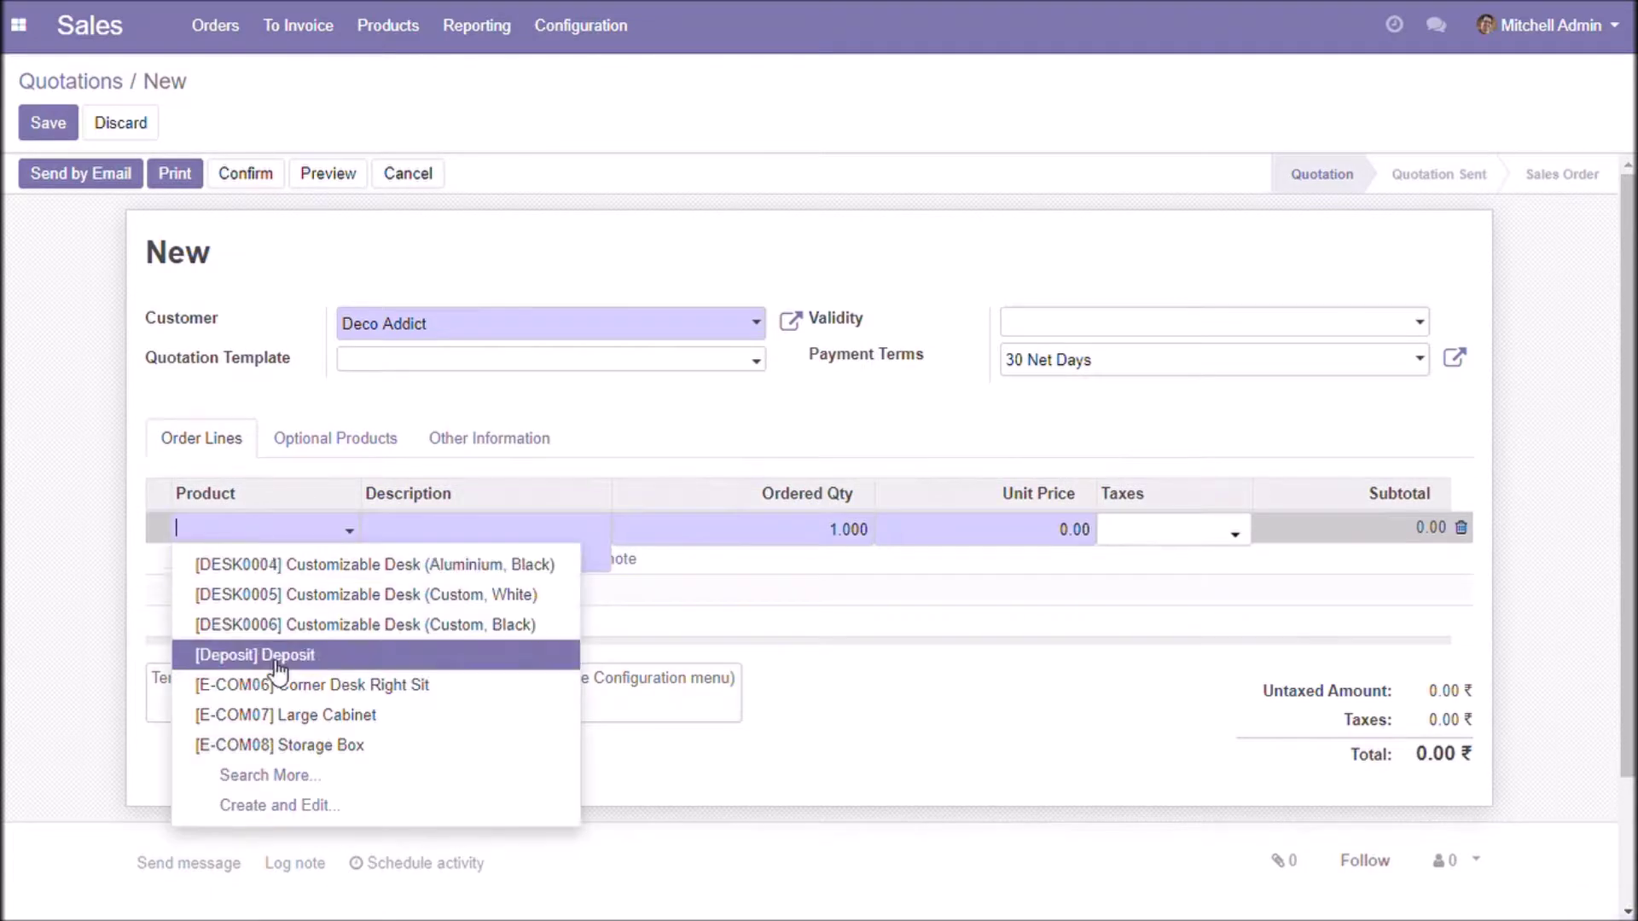
click(311, 749)
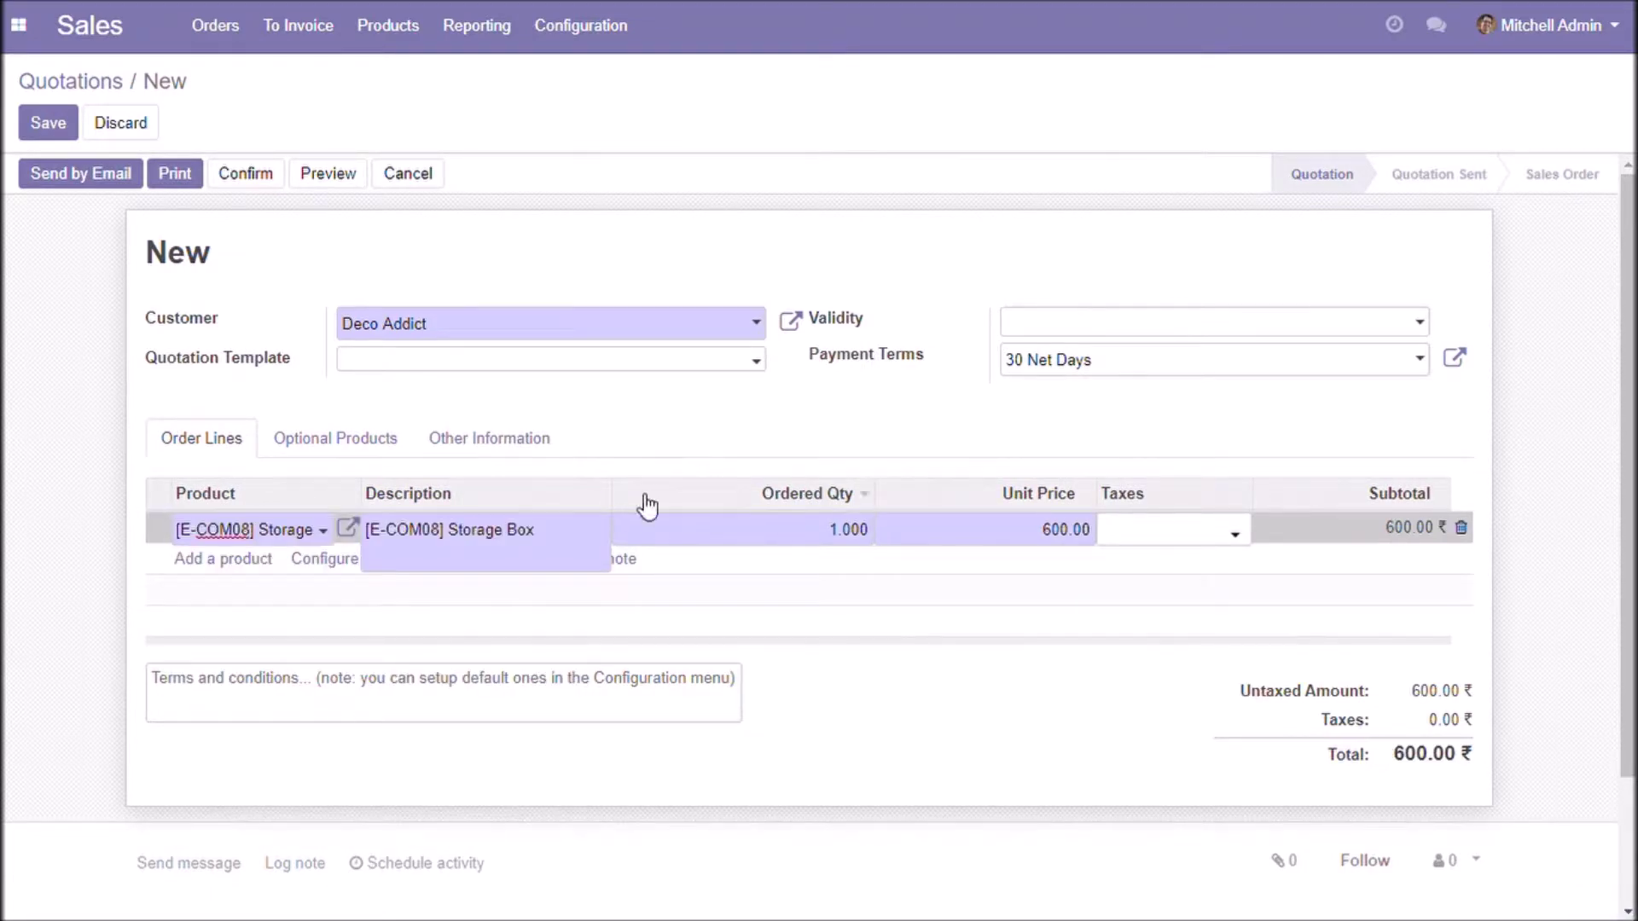
click(833, 539)
double_click(834, 539)
text(2)
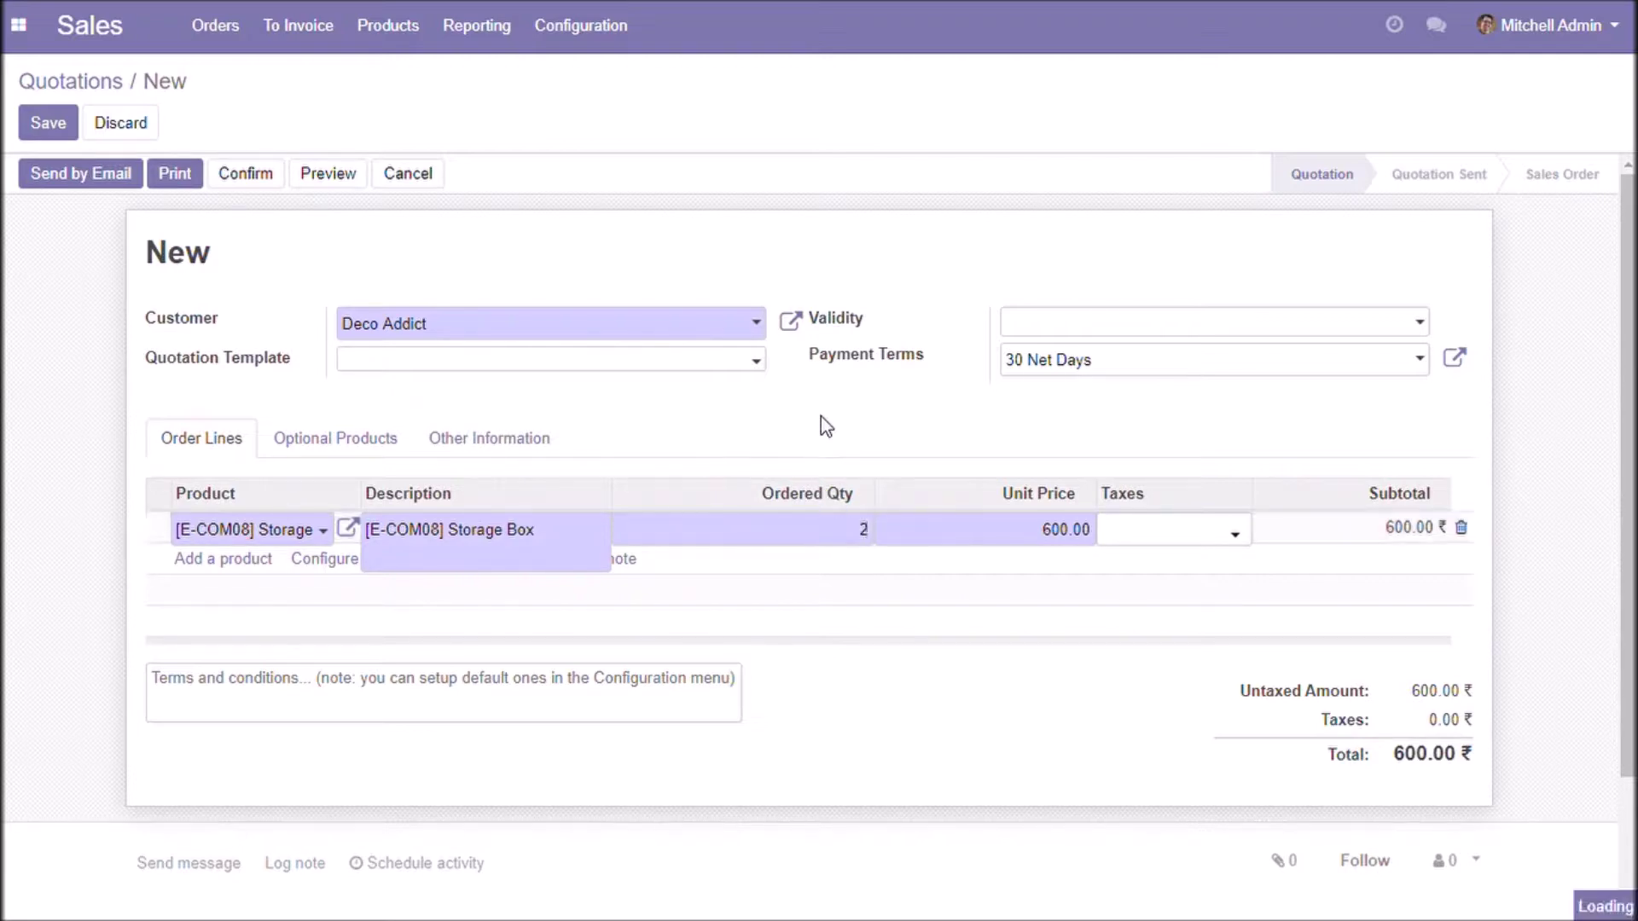
click(824, 424)
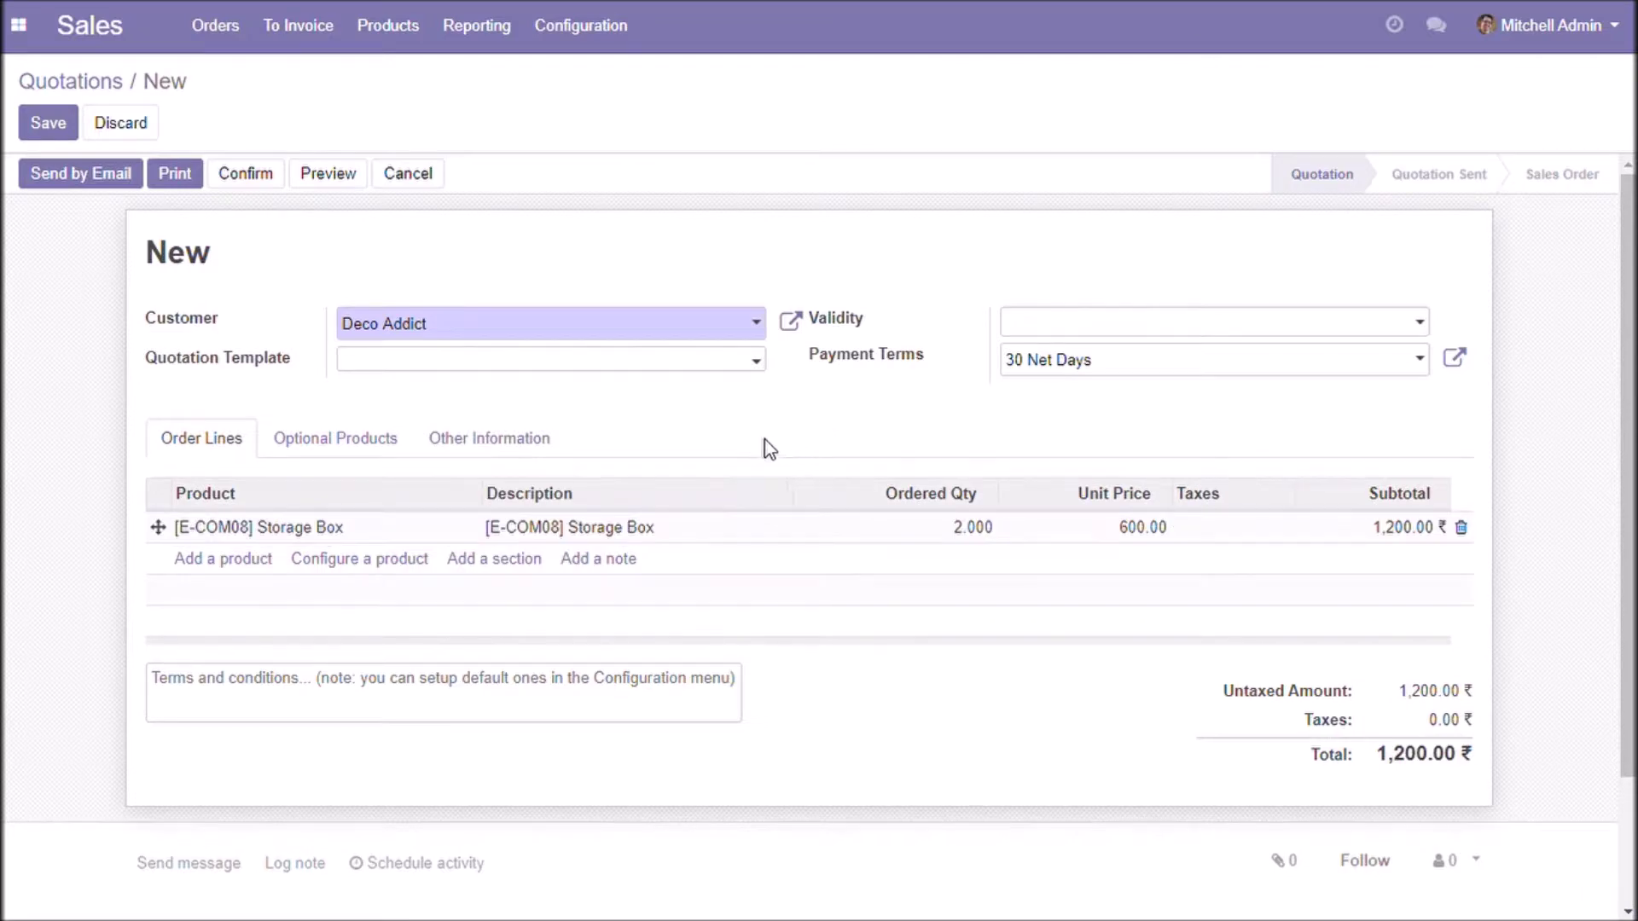
click(245, 175)
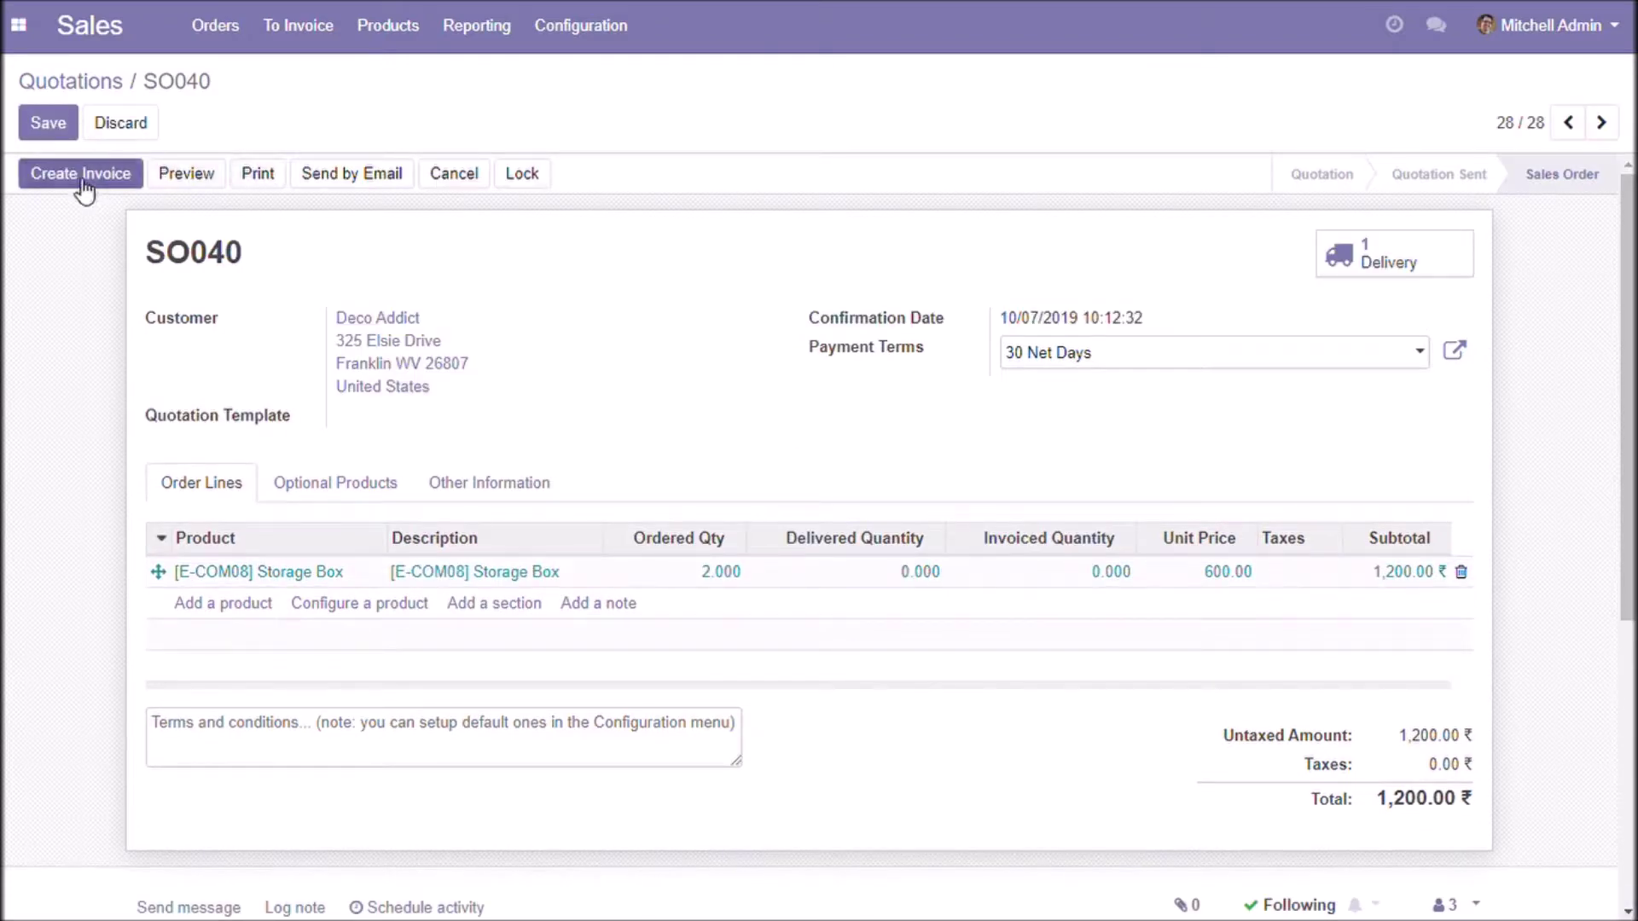
Create and validate the SO040 invoice as INV/2019/0012 for 1,200.00, then return to Quotations
click(82, 176)
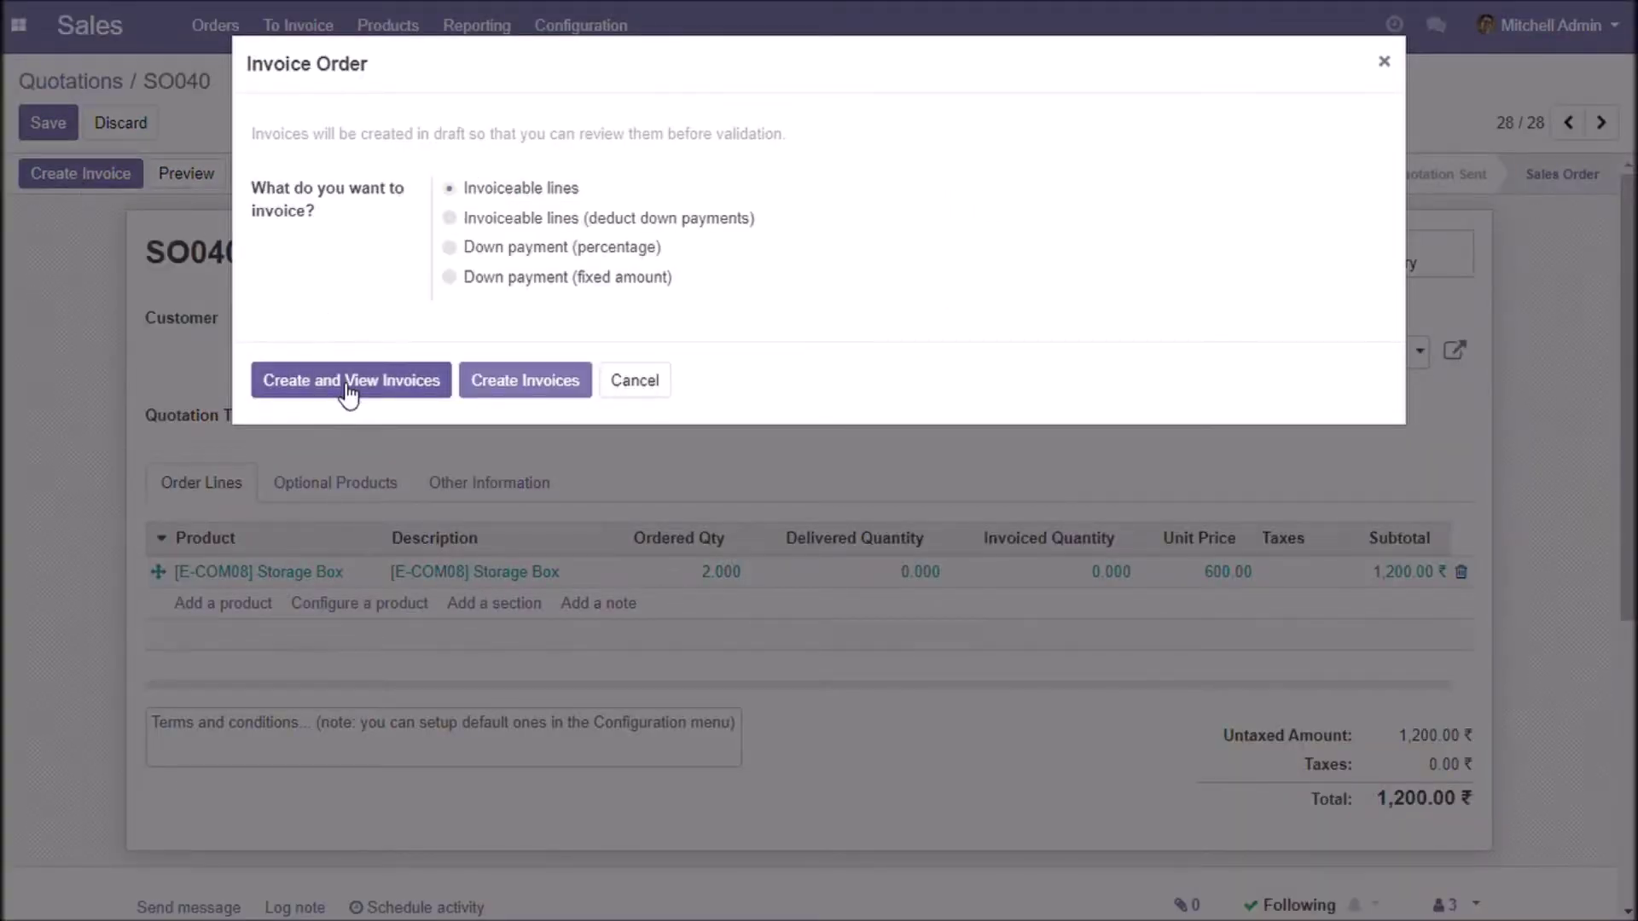
click(343, 387)
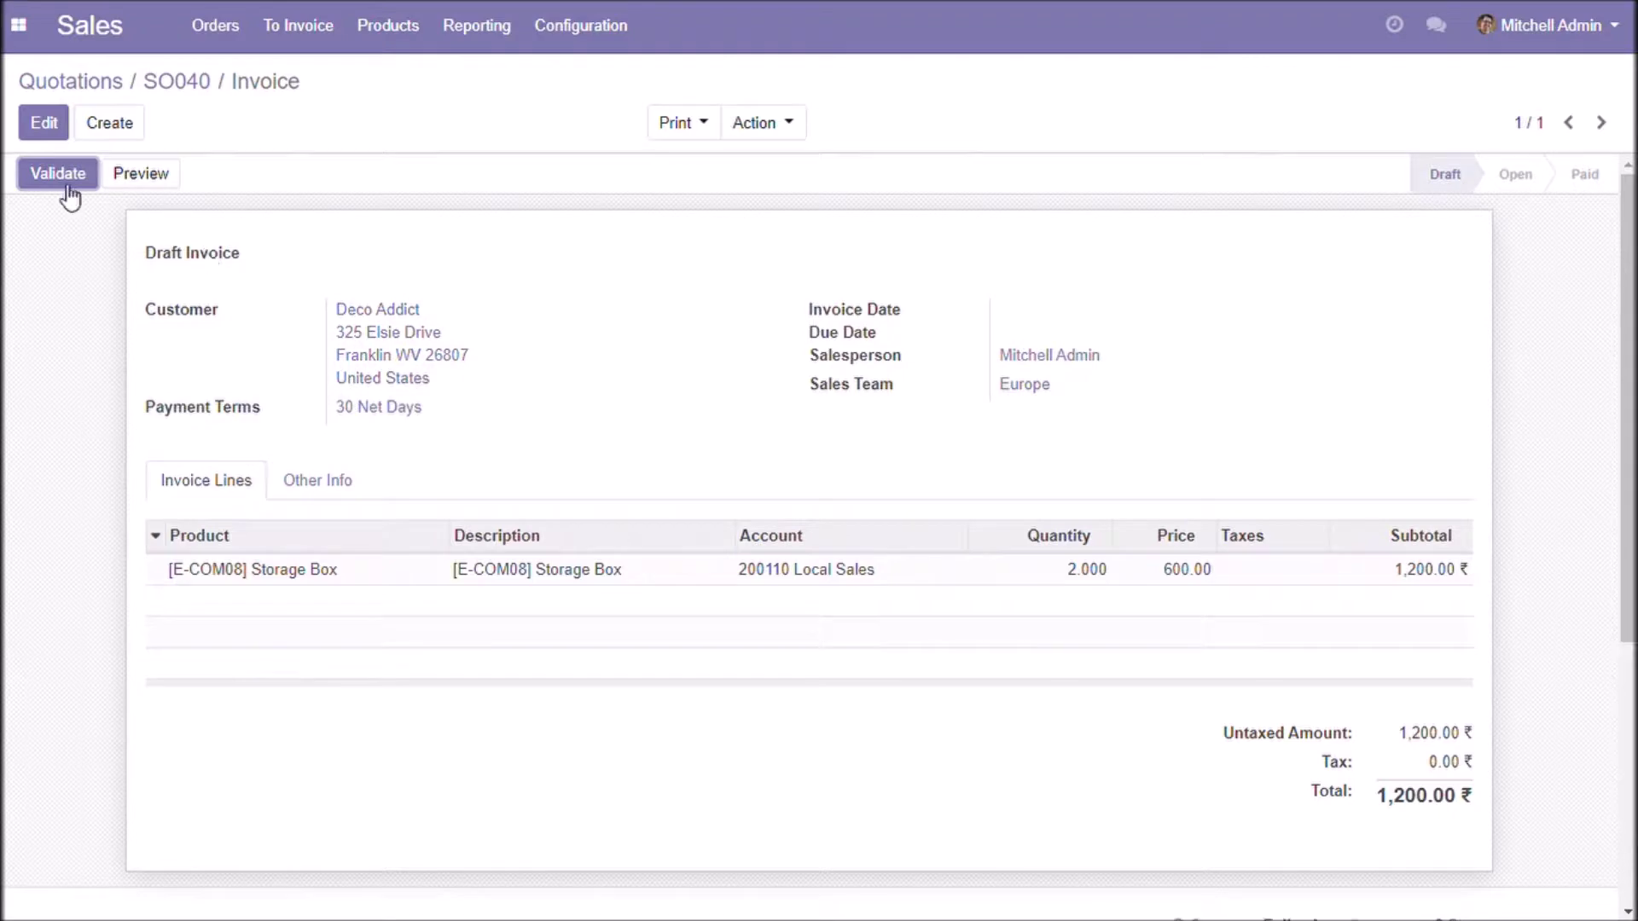
click(67, 186)
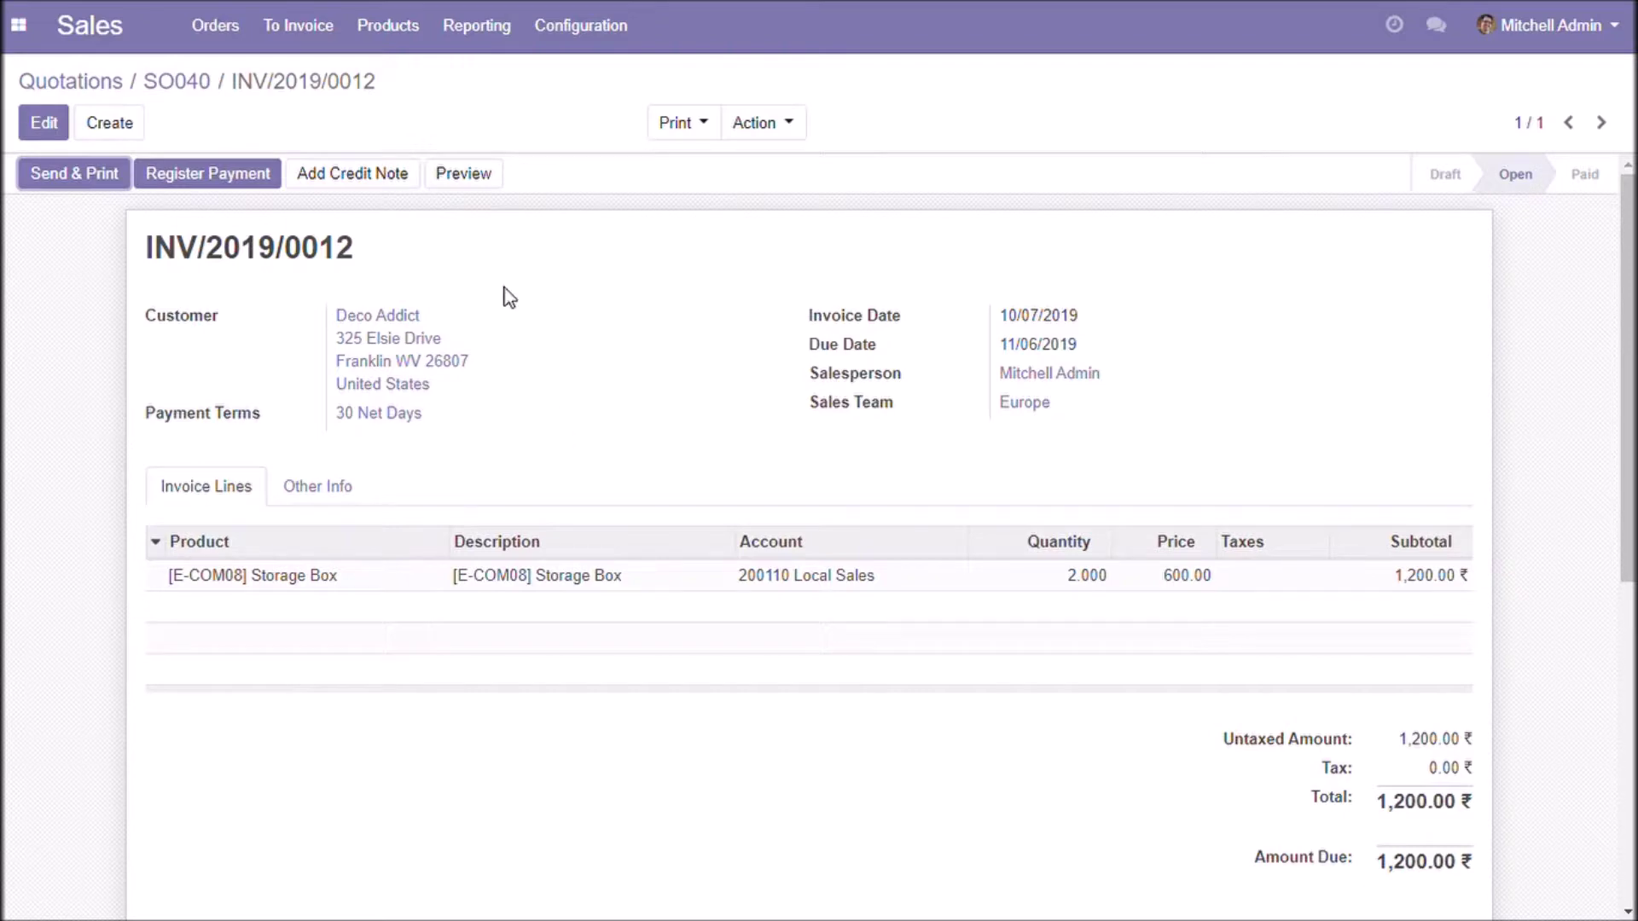
click(103, 81)
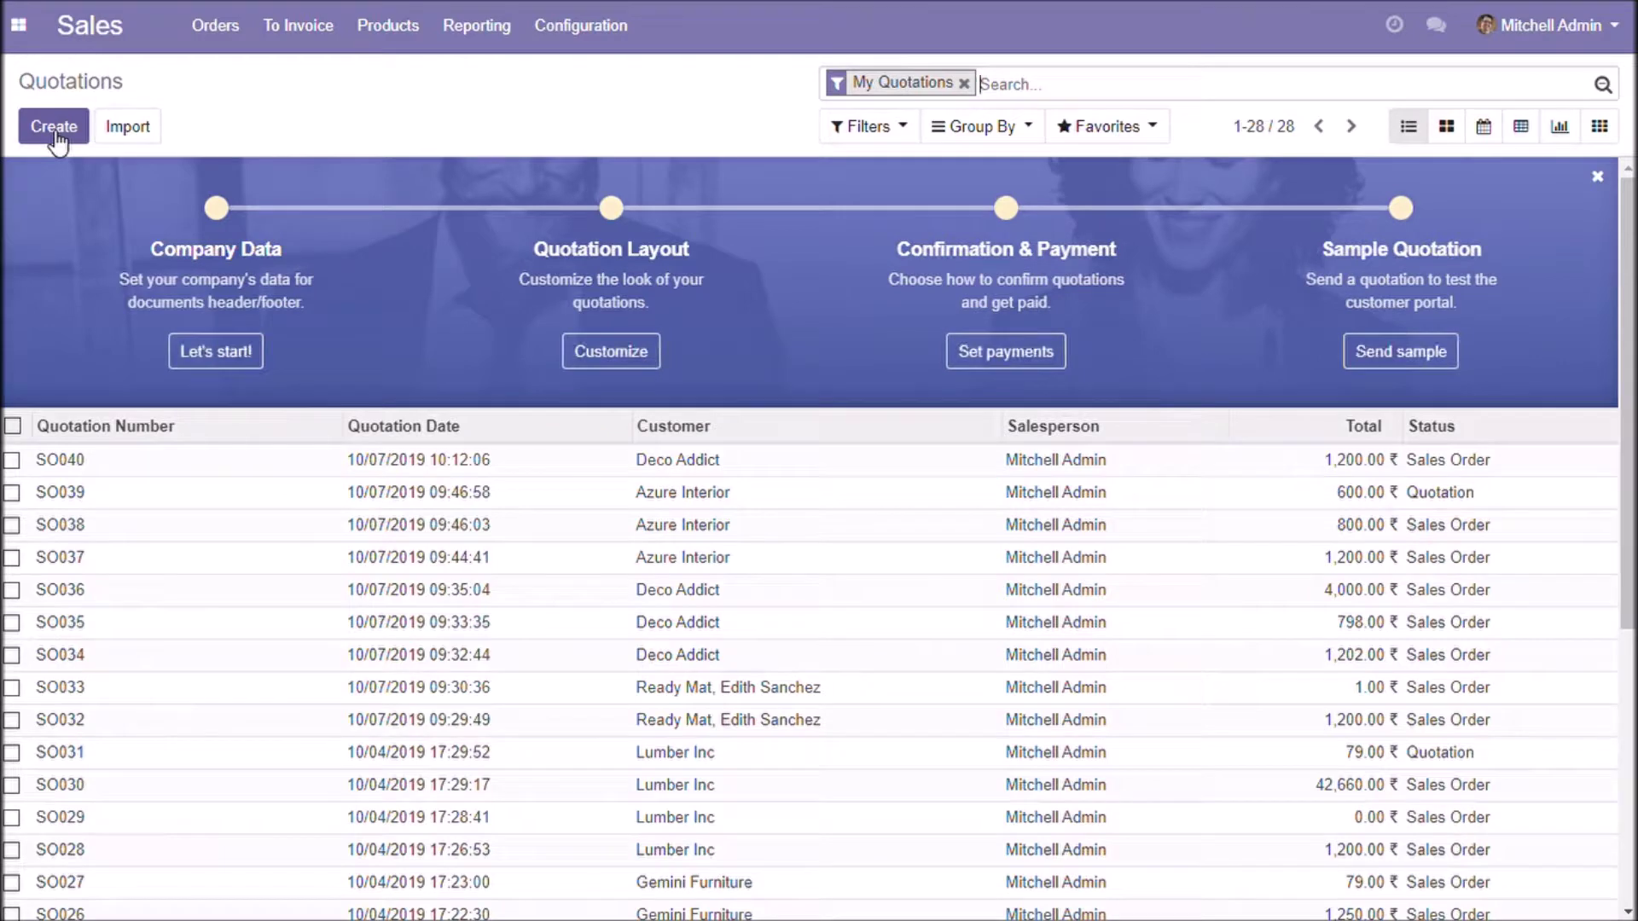
Create a Deco Addict quotation with one [E-COM07] Large Cabinet at 800.00 and confirm it
click(55, 132)
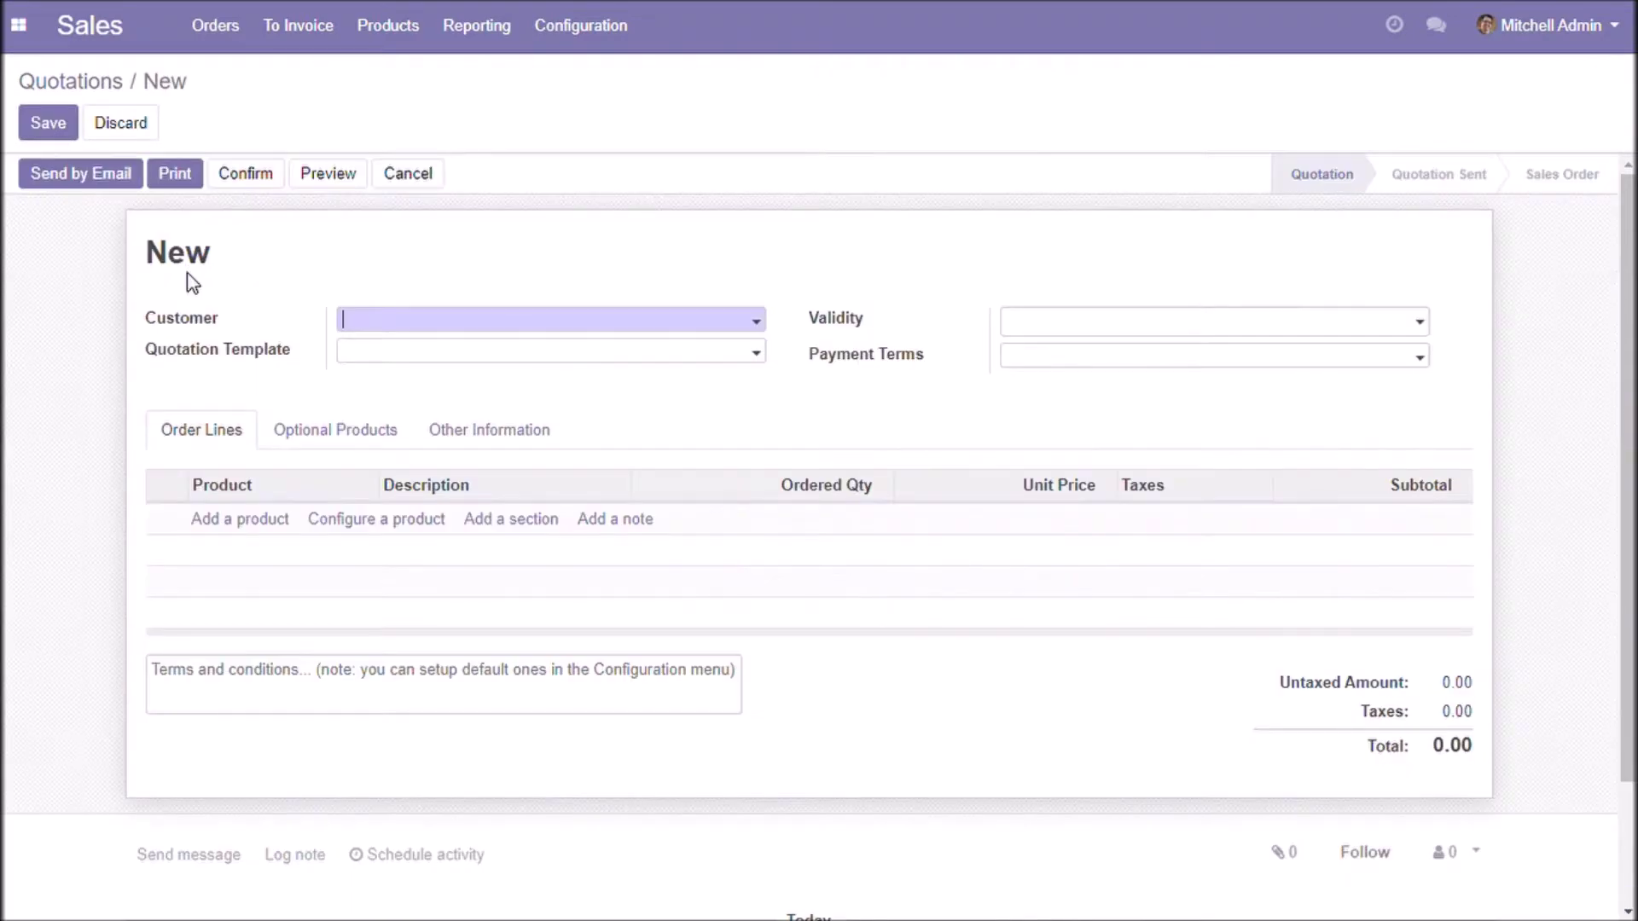
click(453, 321)
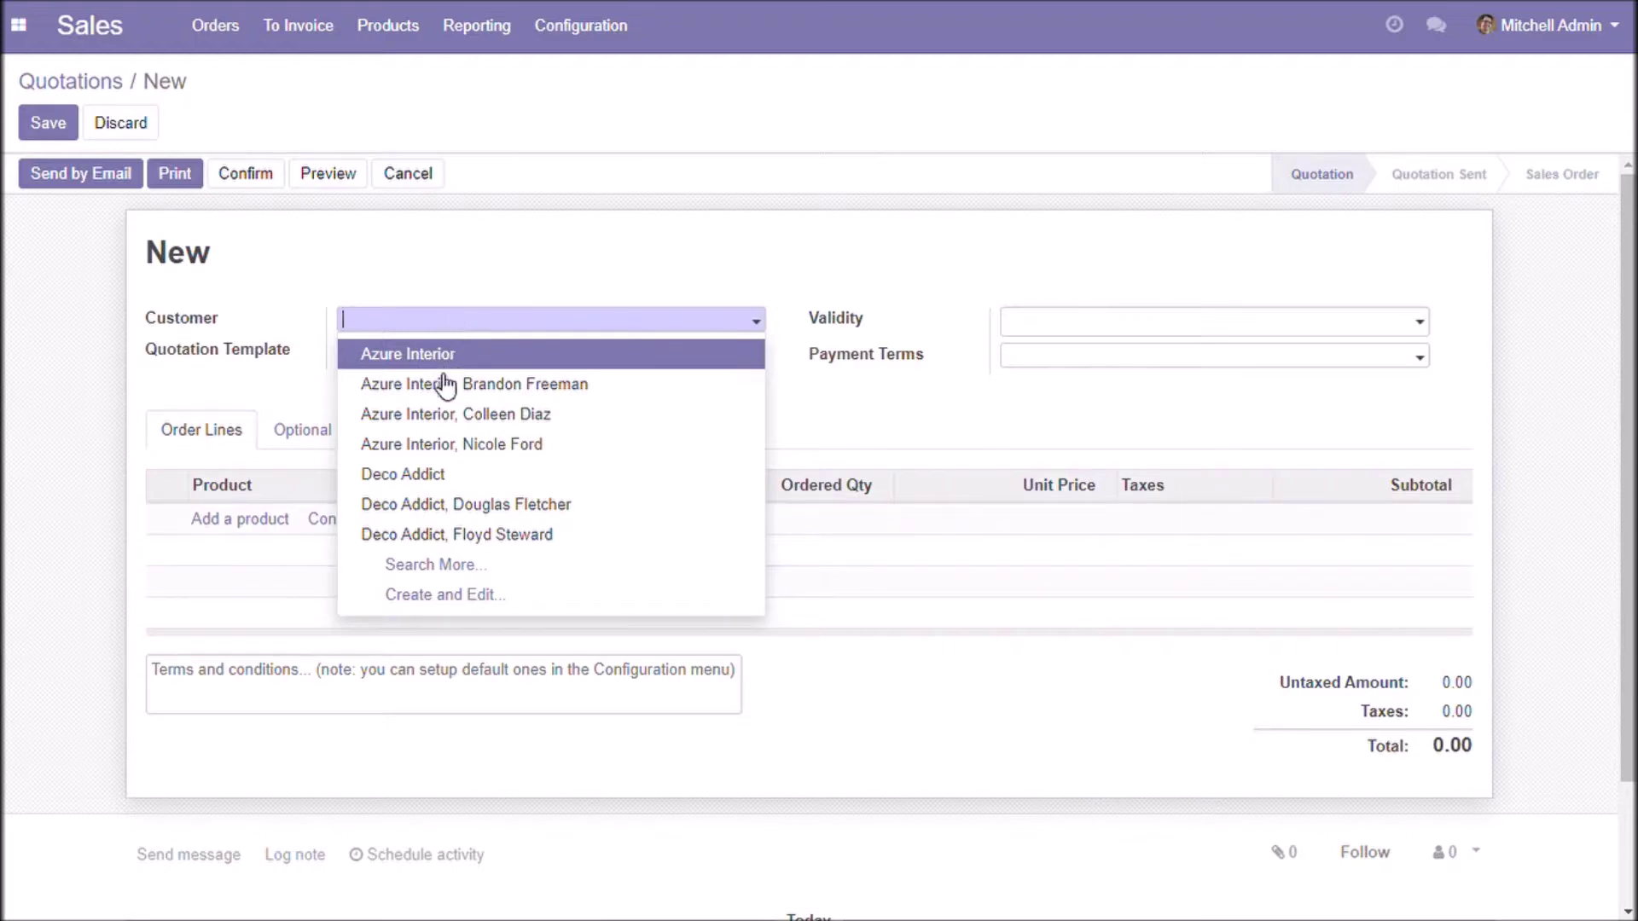
click(424, 473)
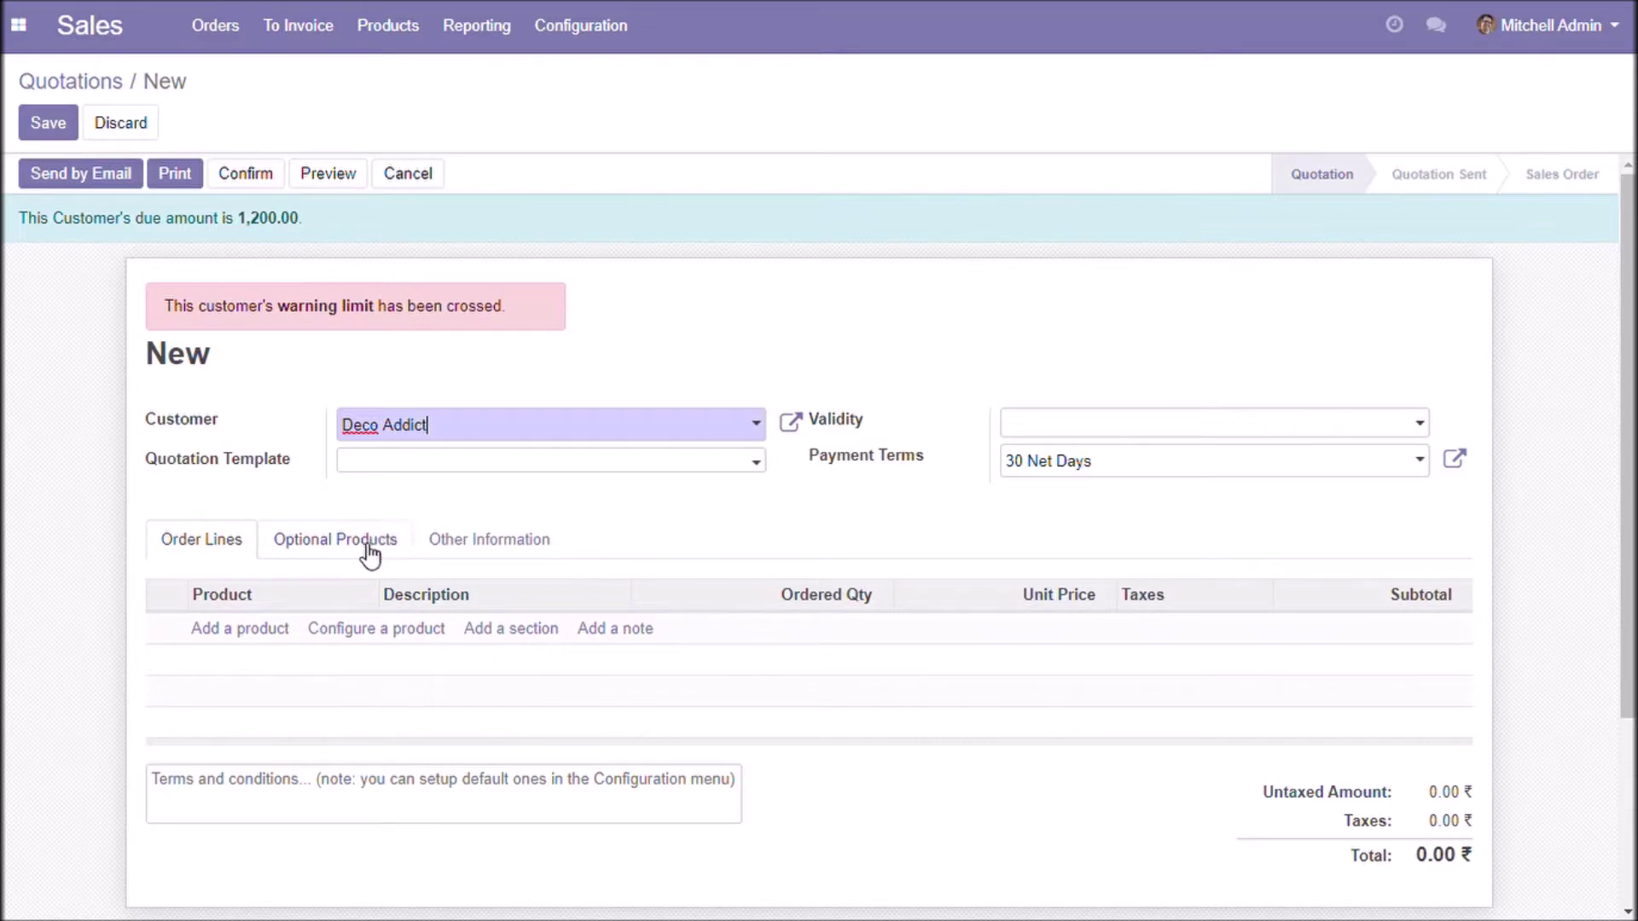
click(267, 631)
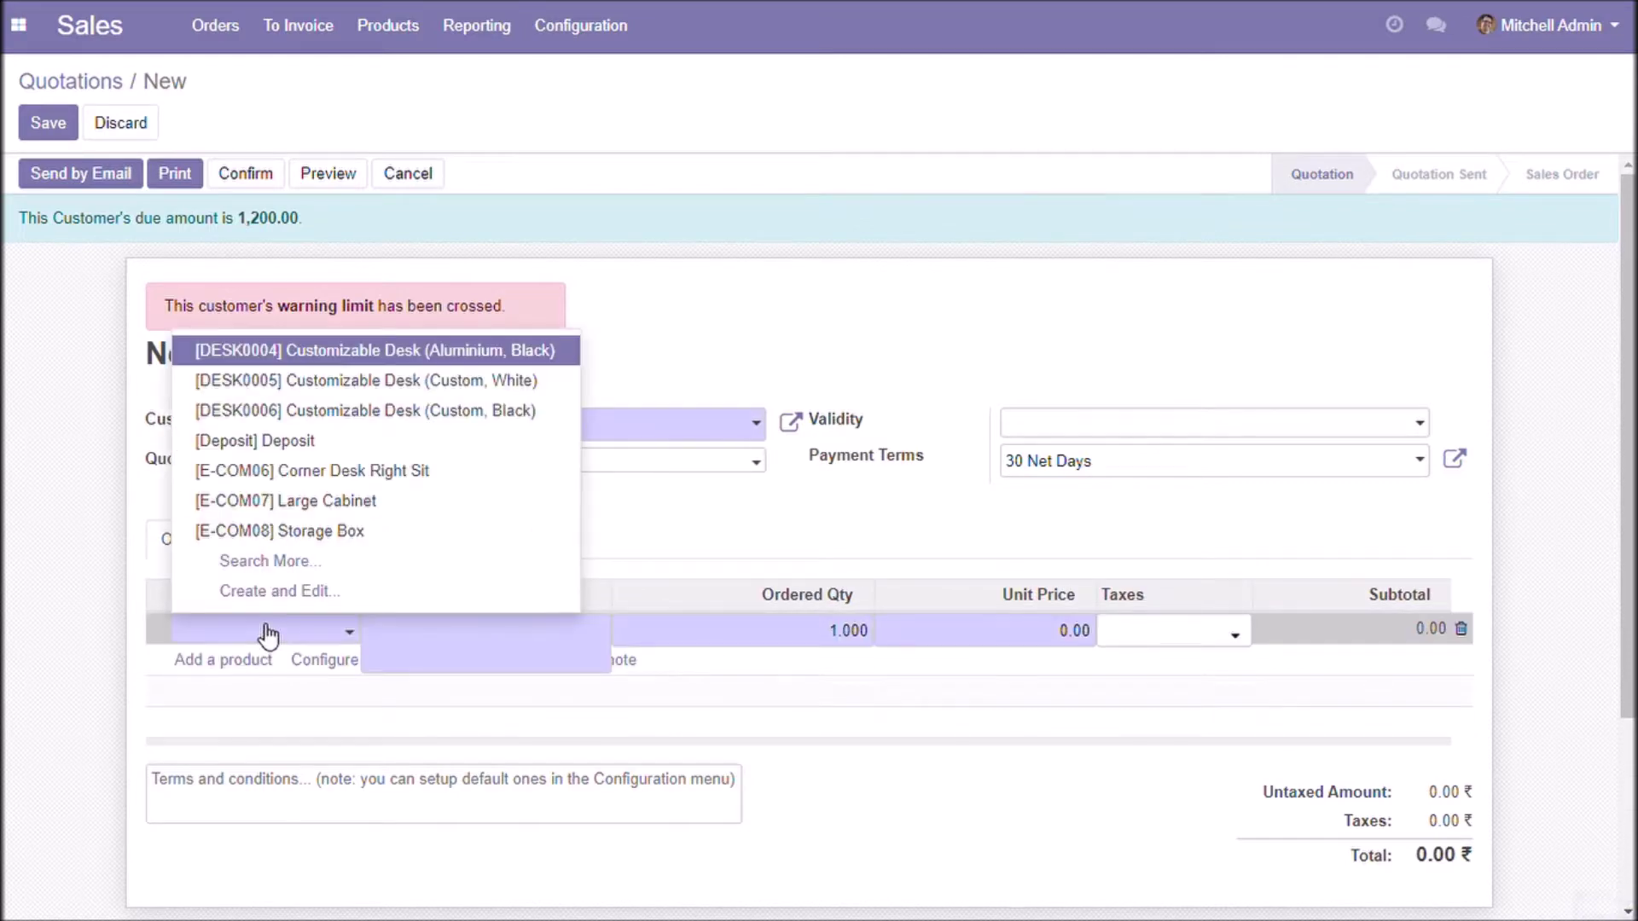
click(322, 505)
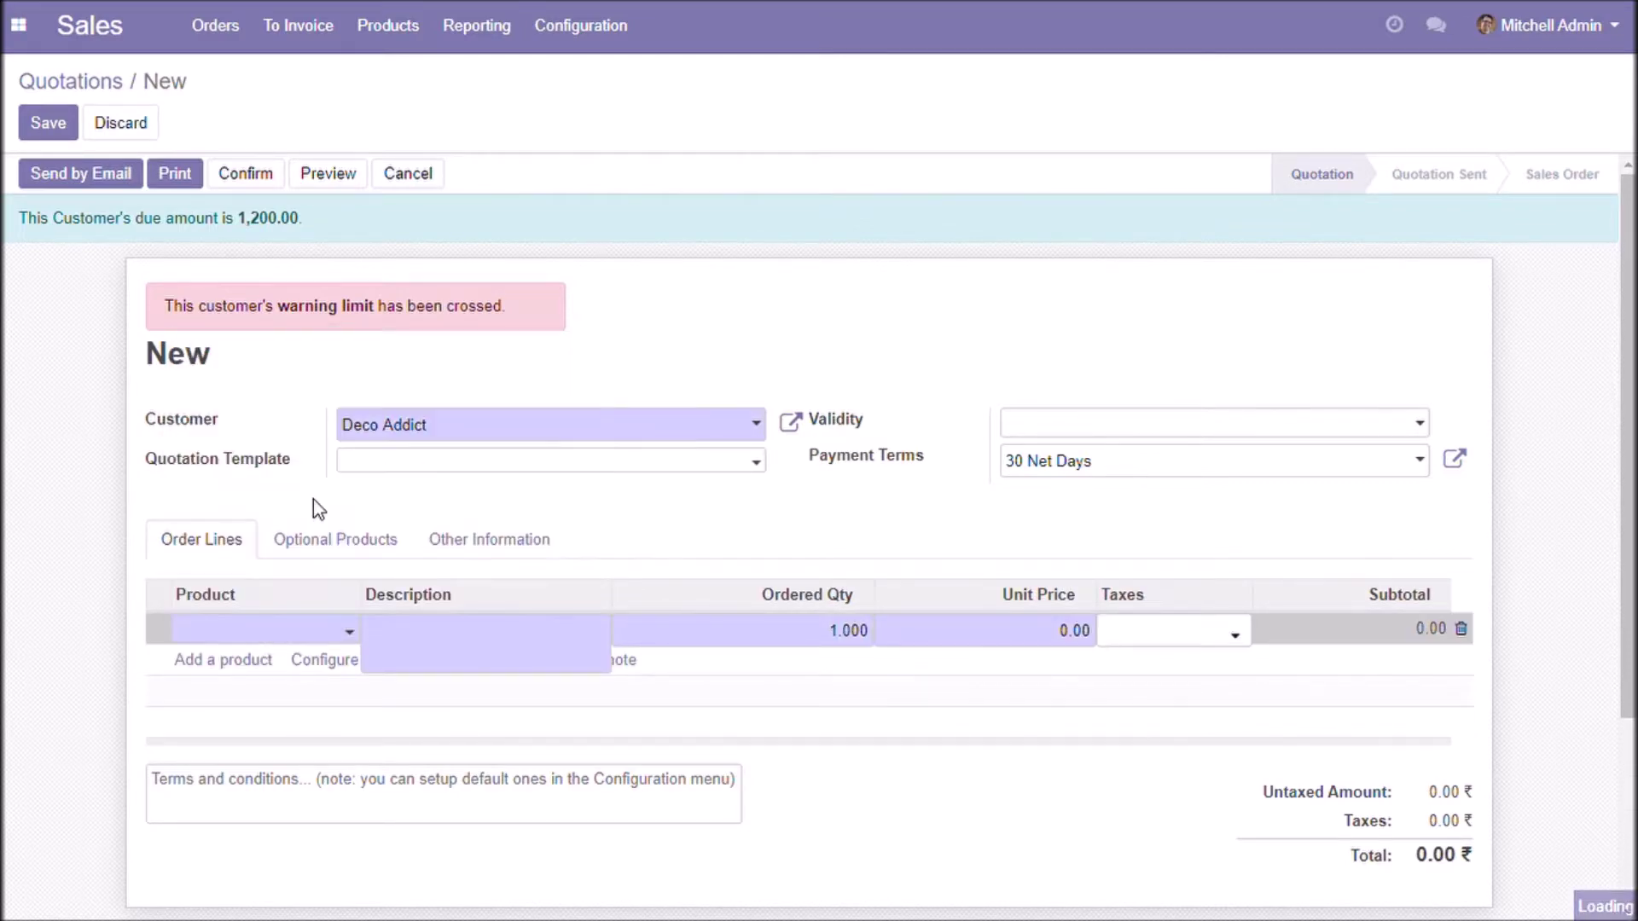
click(660, 497)
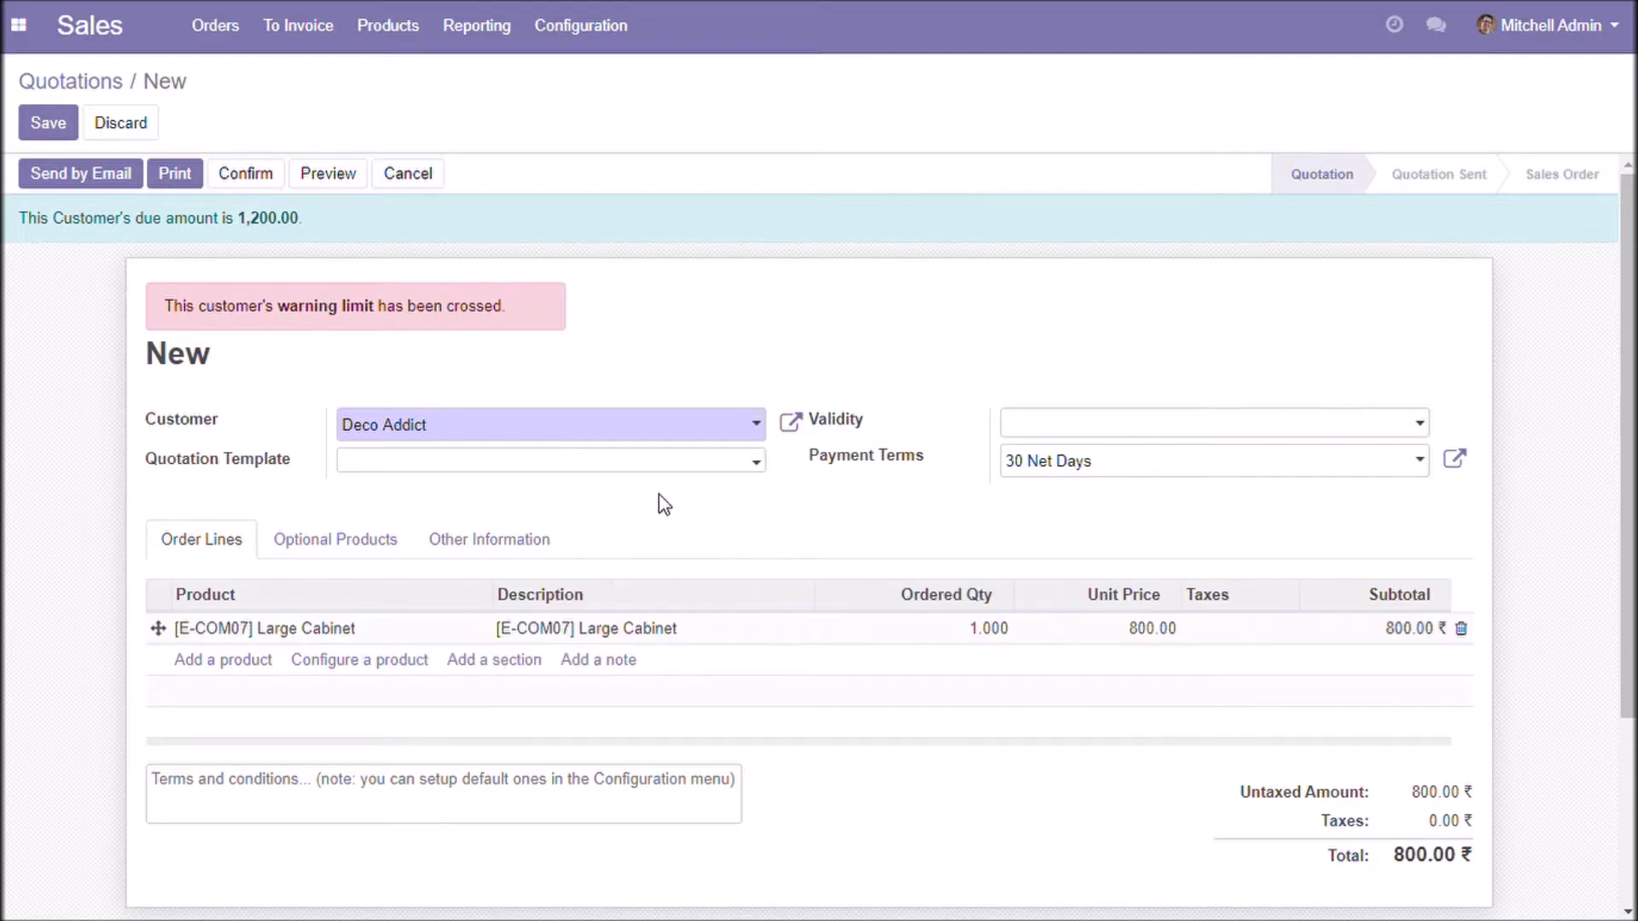
click(245, 176)
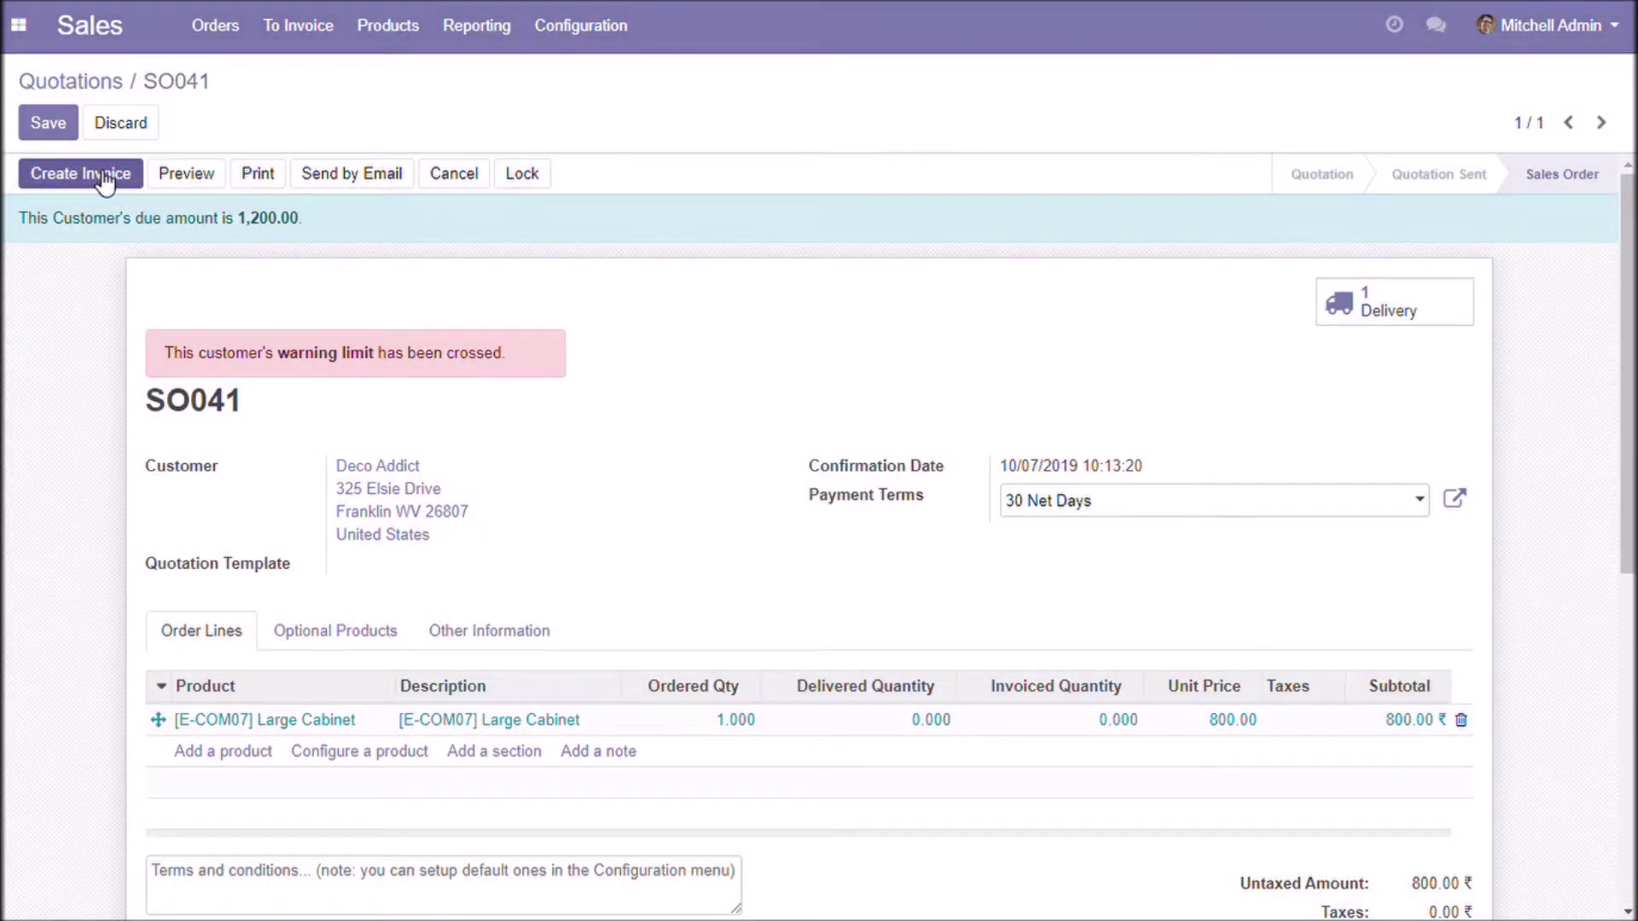
Create and validate the SO041 invoice as INV/2019/0013 for 800.00, then return to Quotations
click(103, 175)
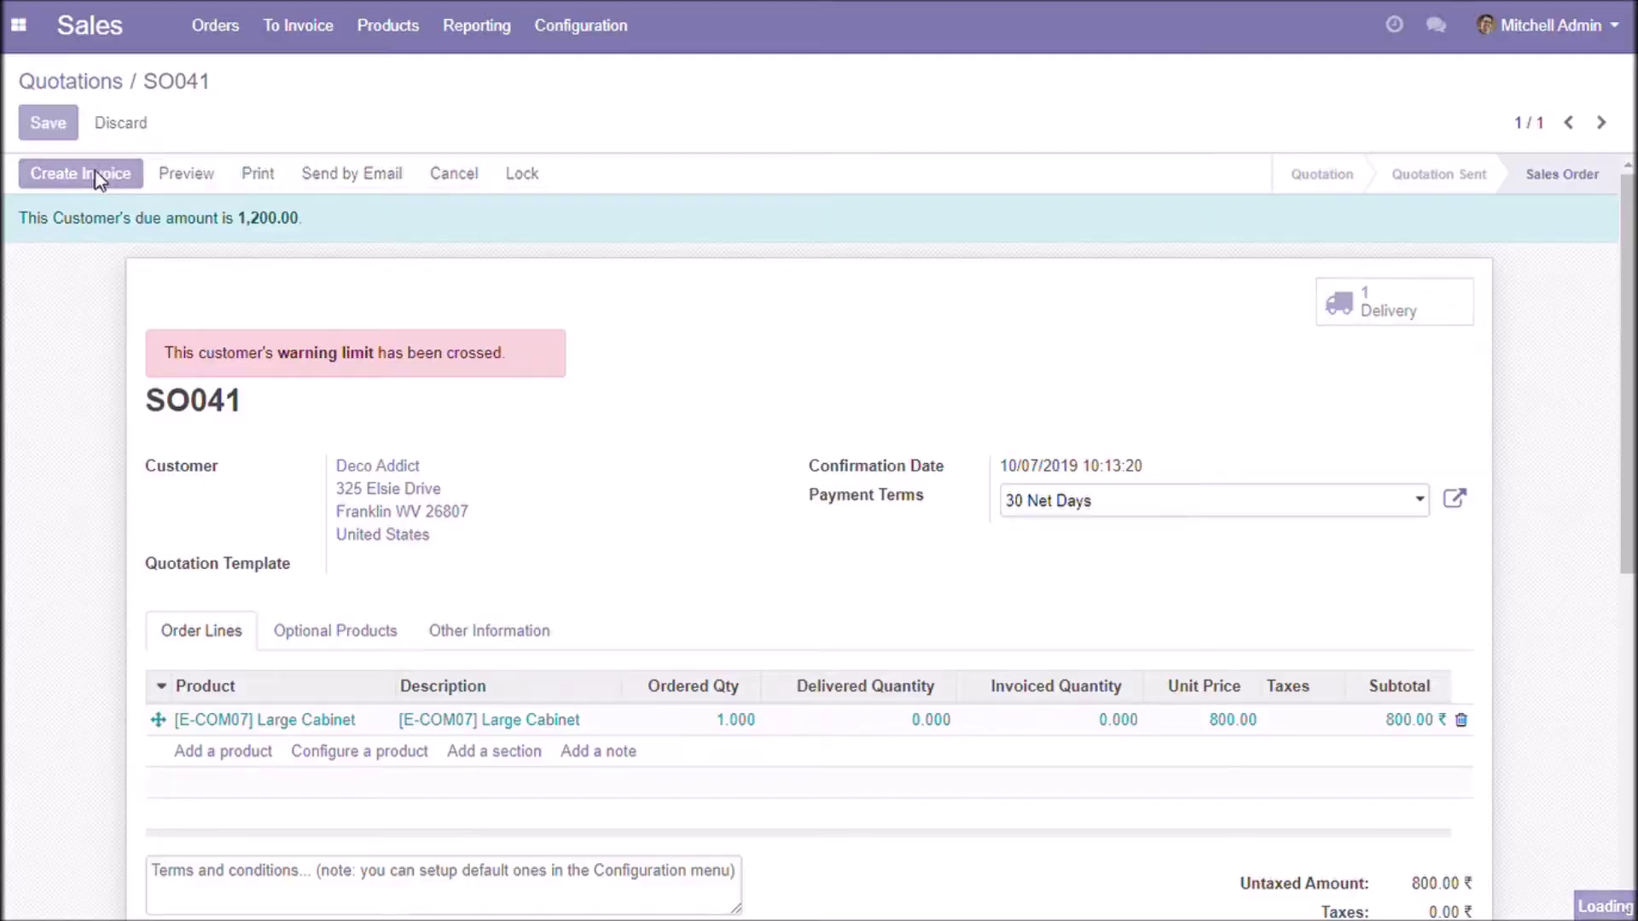
click(341, 385)
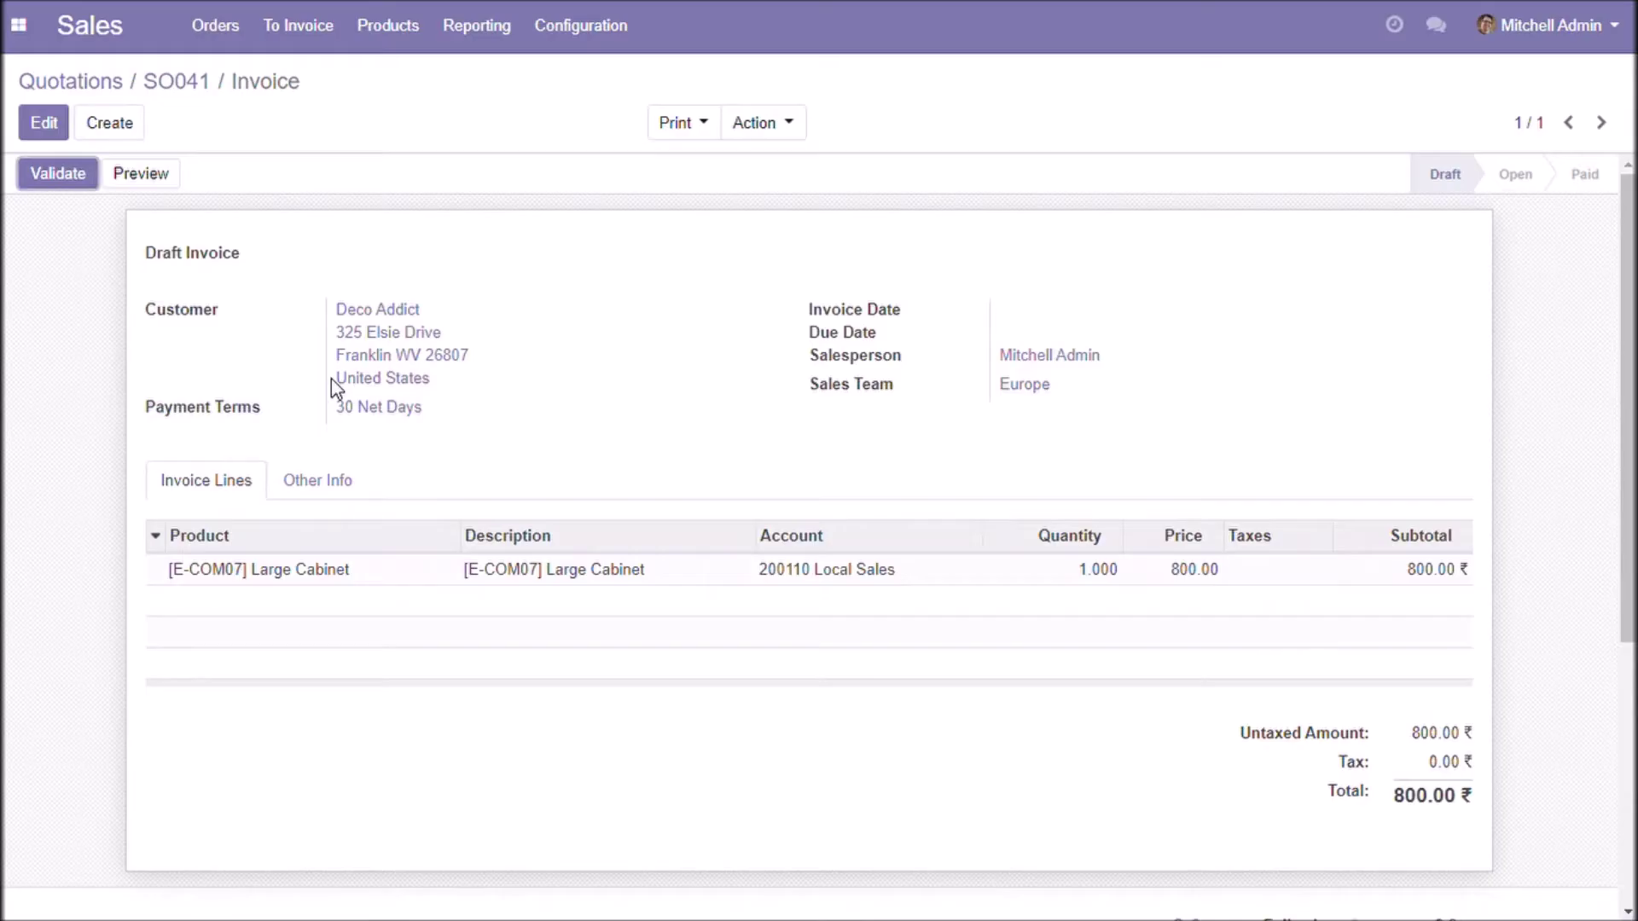
click(59, 176)
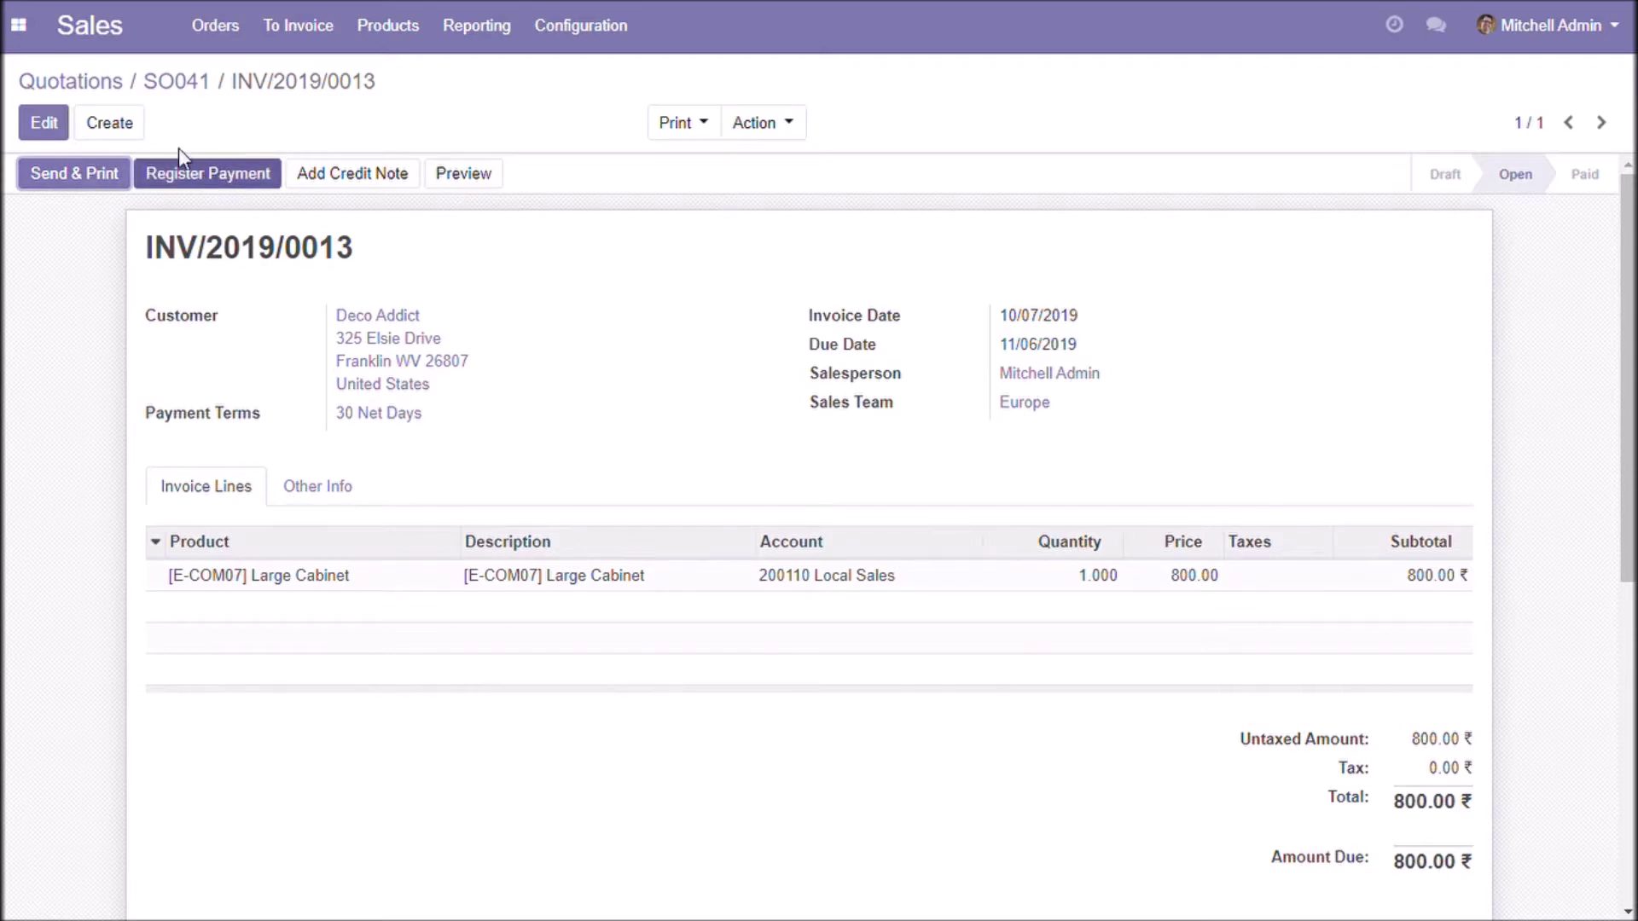
click(98, 85)
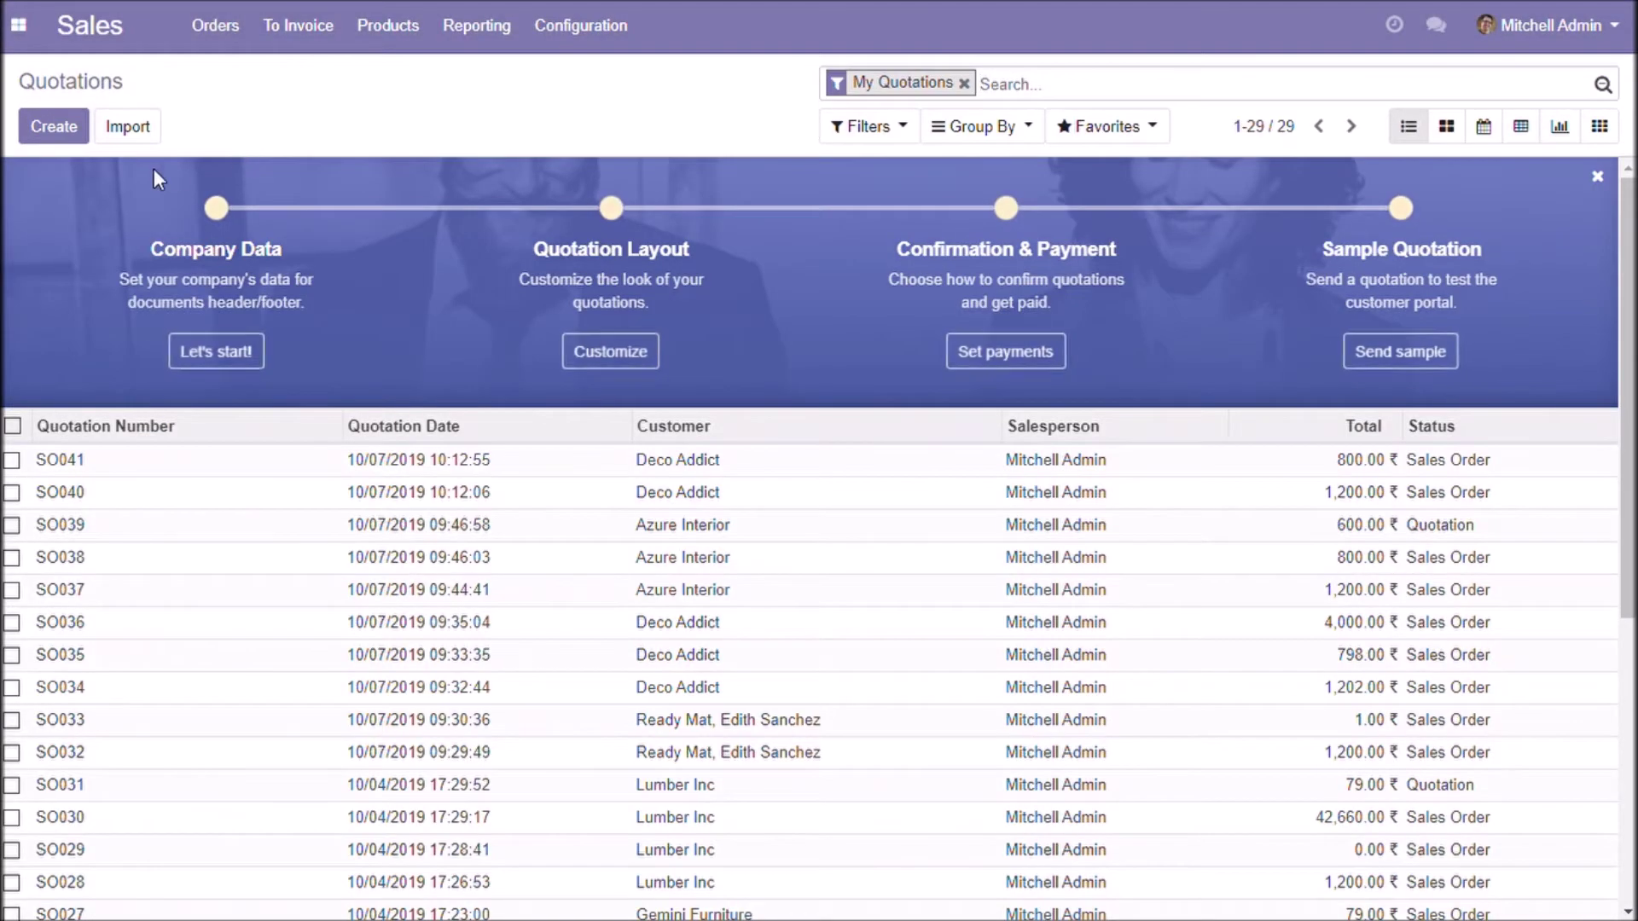
Start a quotation for Deco Addict and add one [E-COM08] Storage Box line at 600.00
click(52, 132)
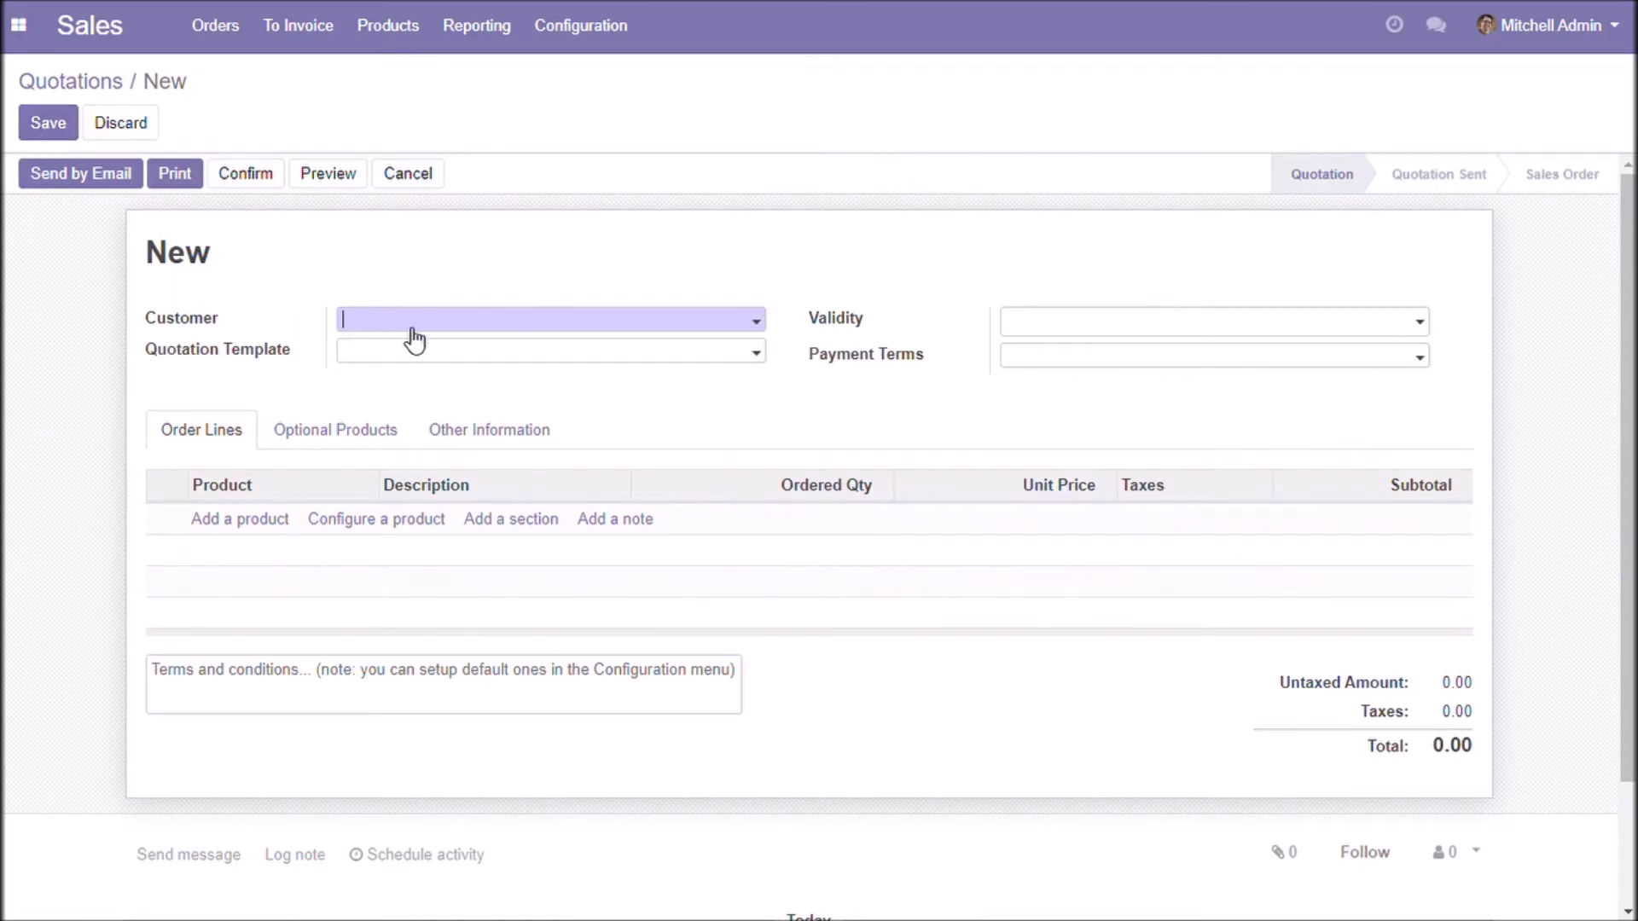
click(427, 321)
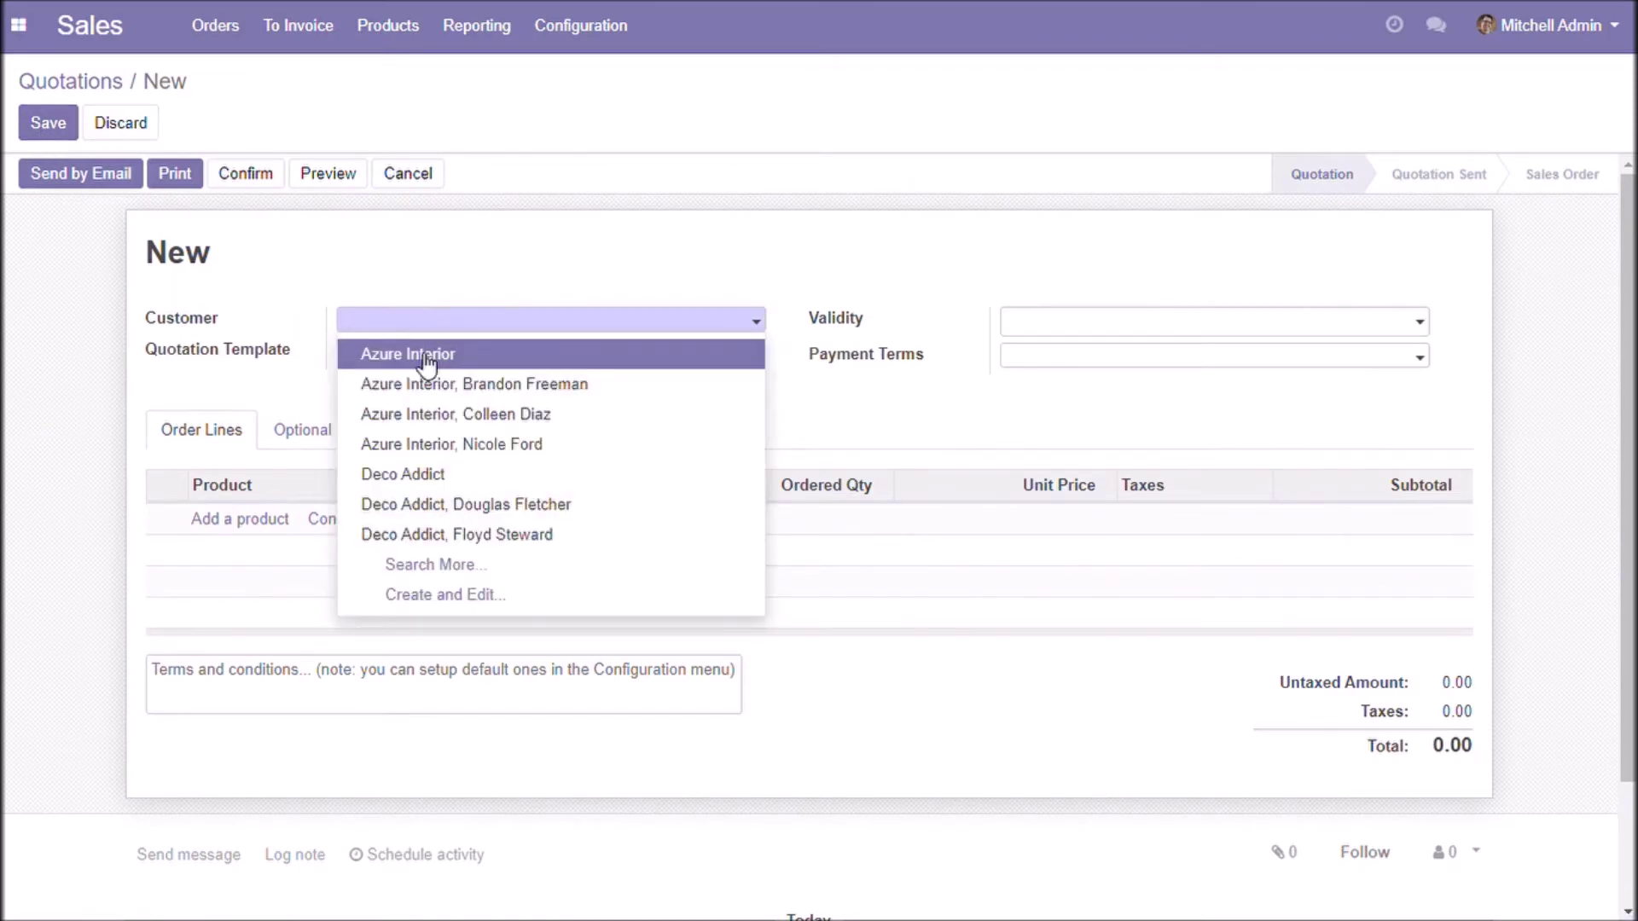
click(433, 476)
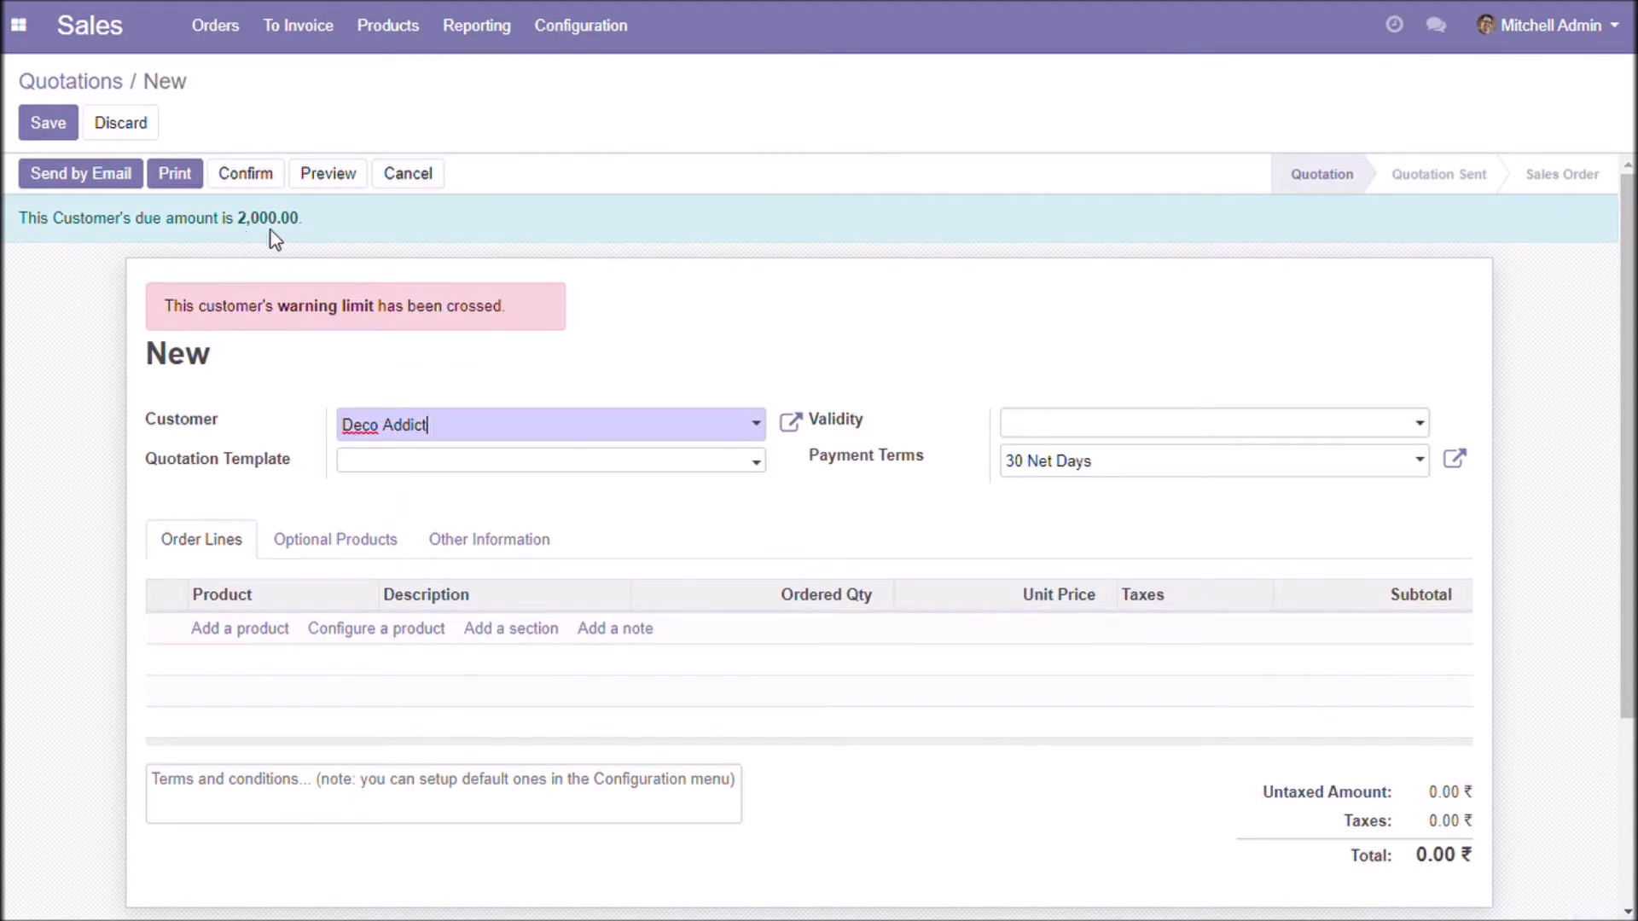
click(269, 629)
click(269, 630)
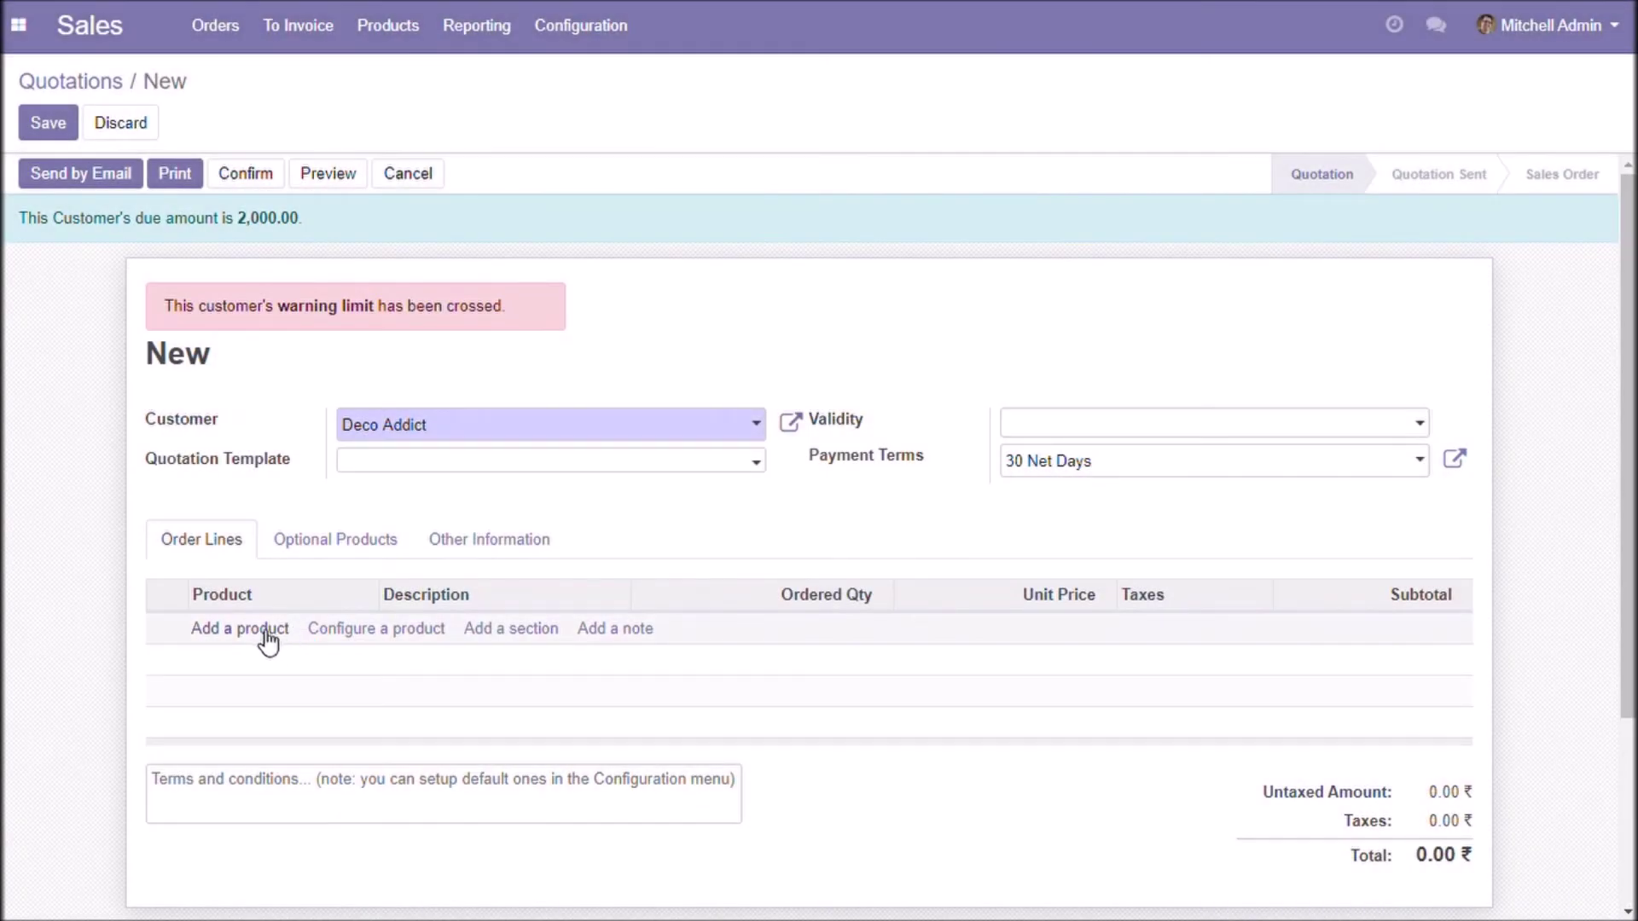
click(266, 631)
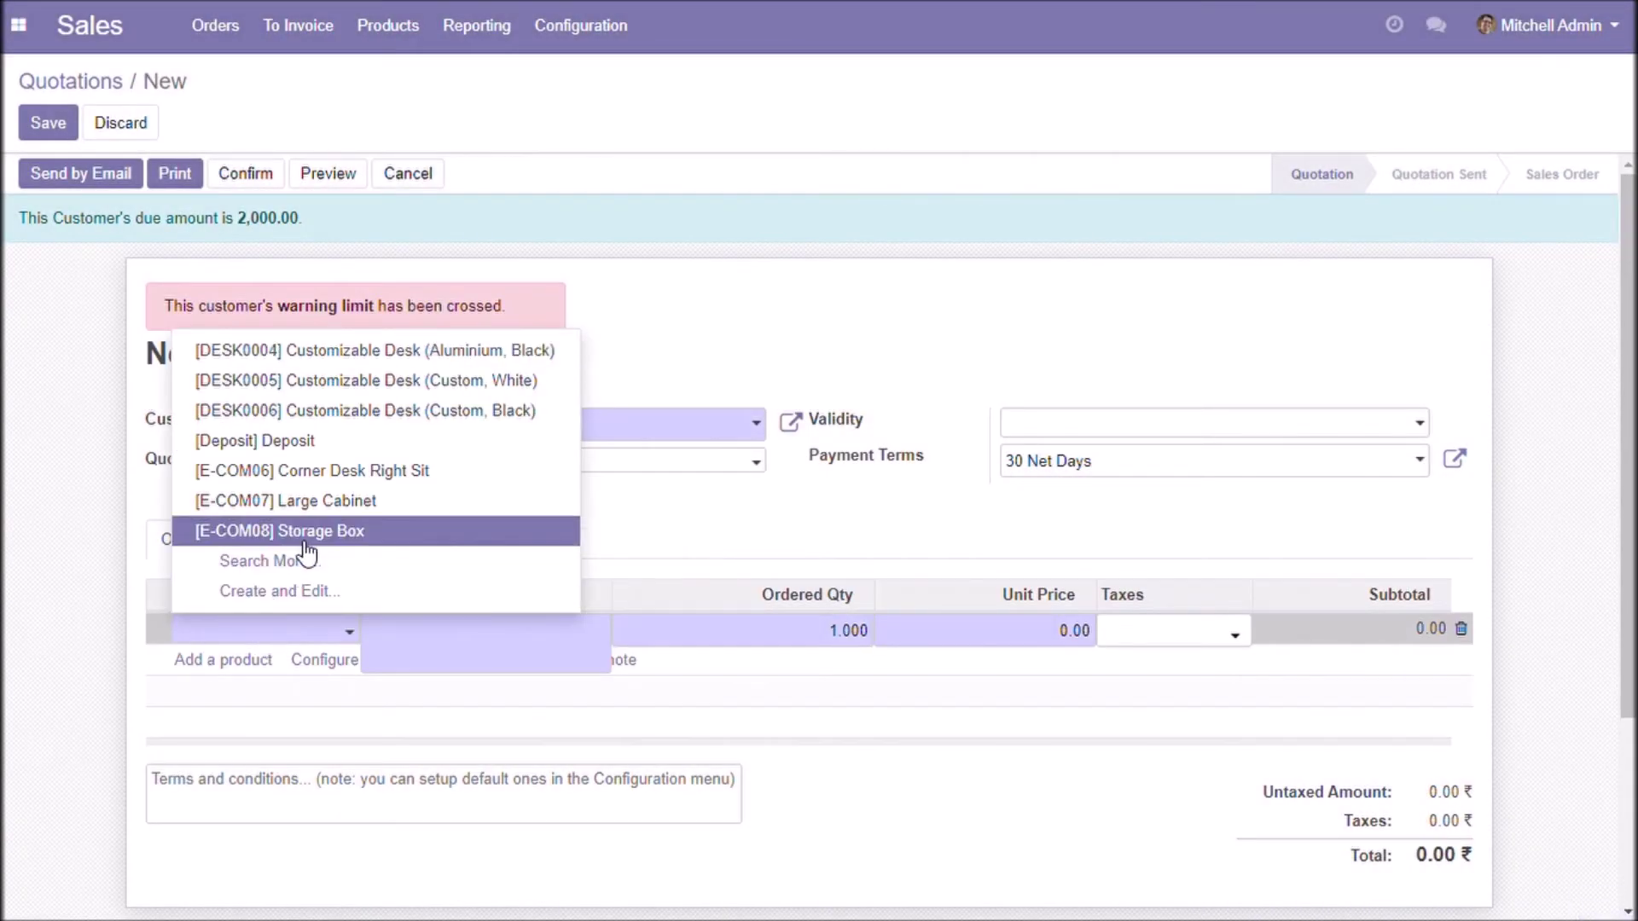
click(304, 533)
click(698, 309)
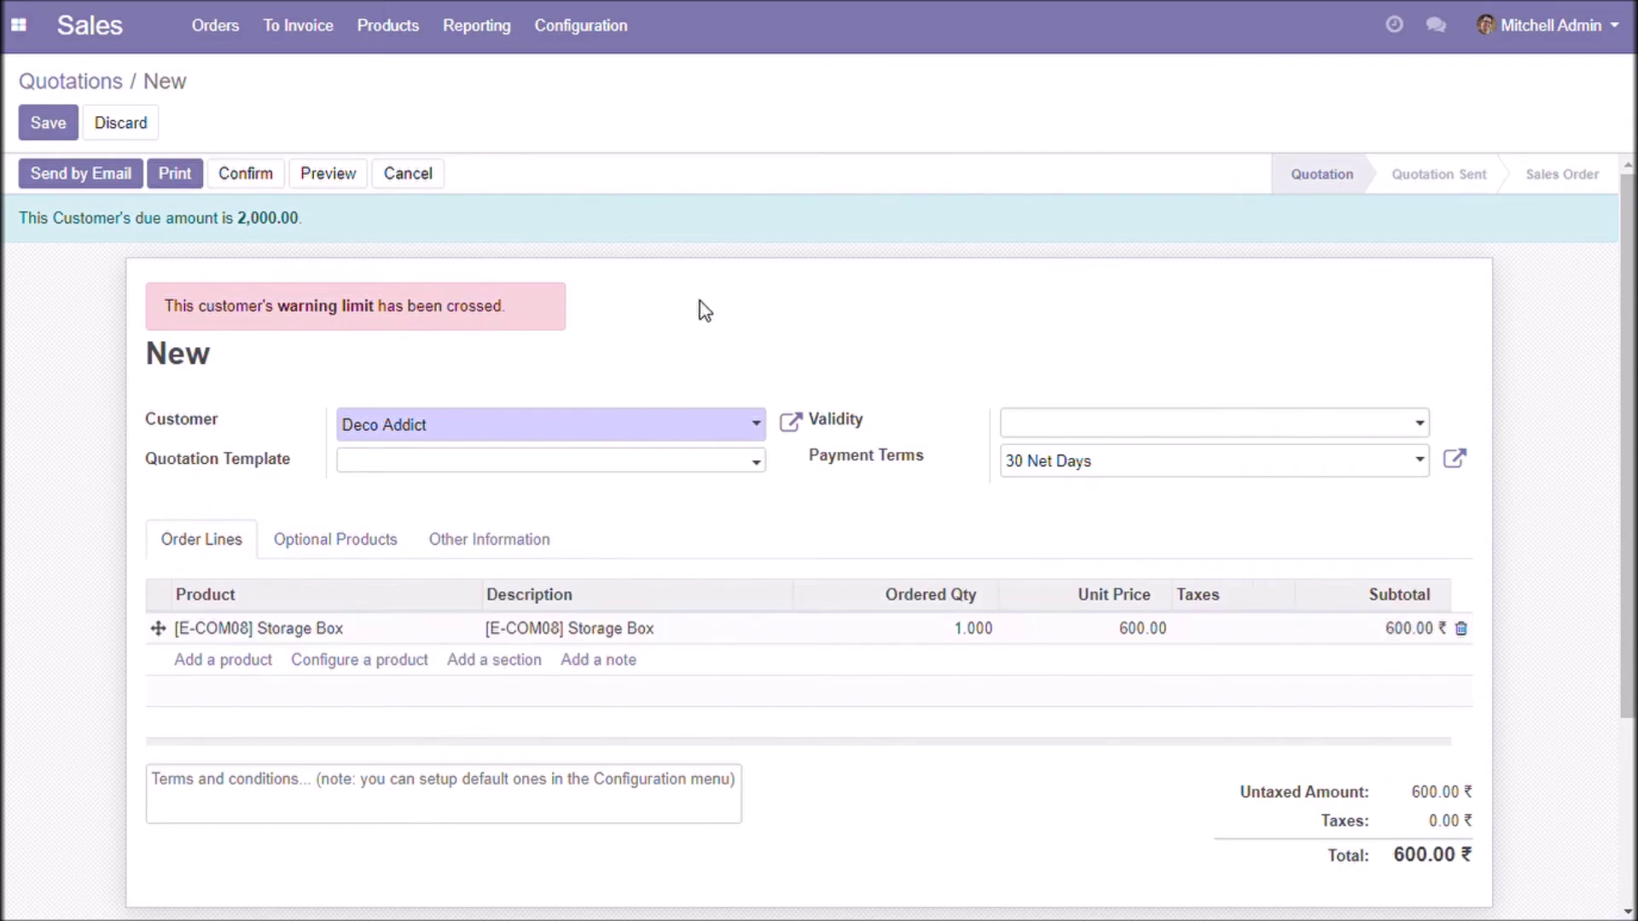
Try confirming SO042 and dismiss the error saying Deco Addict is in Blocking Stage
click(259, 179)
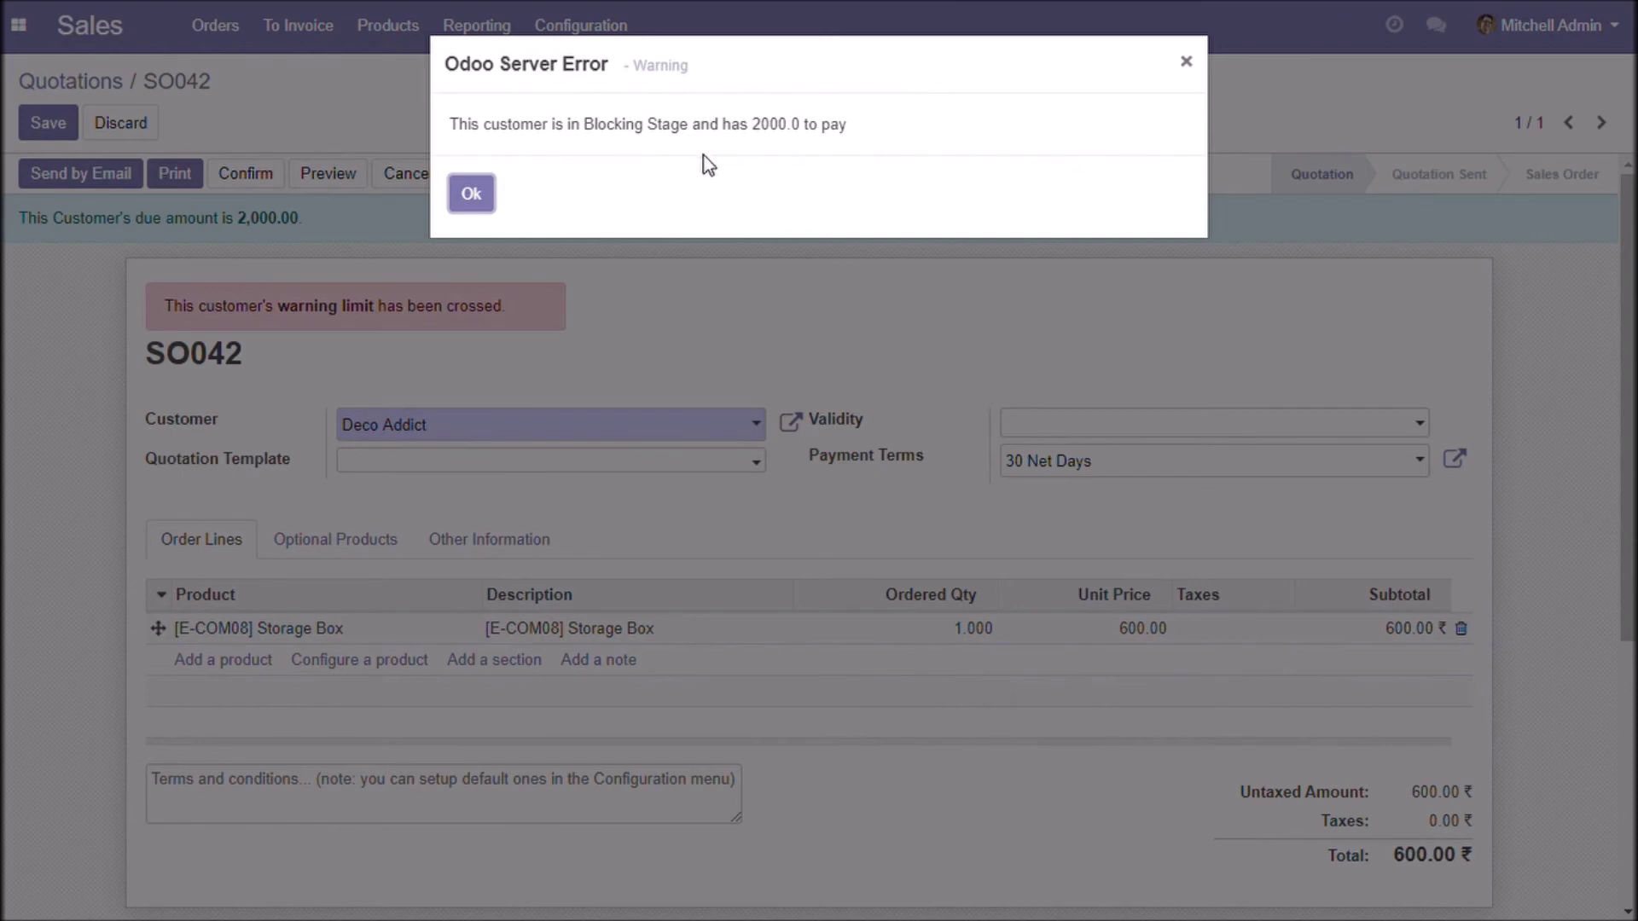
click(476, 195)
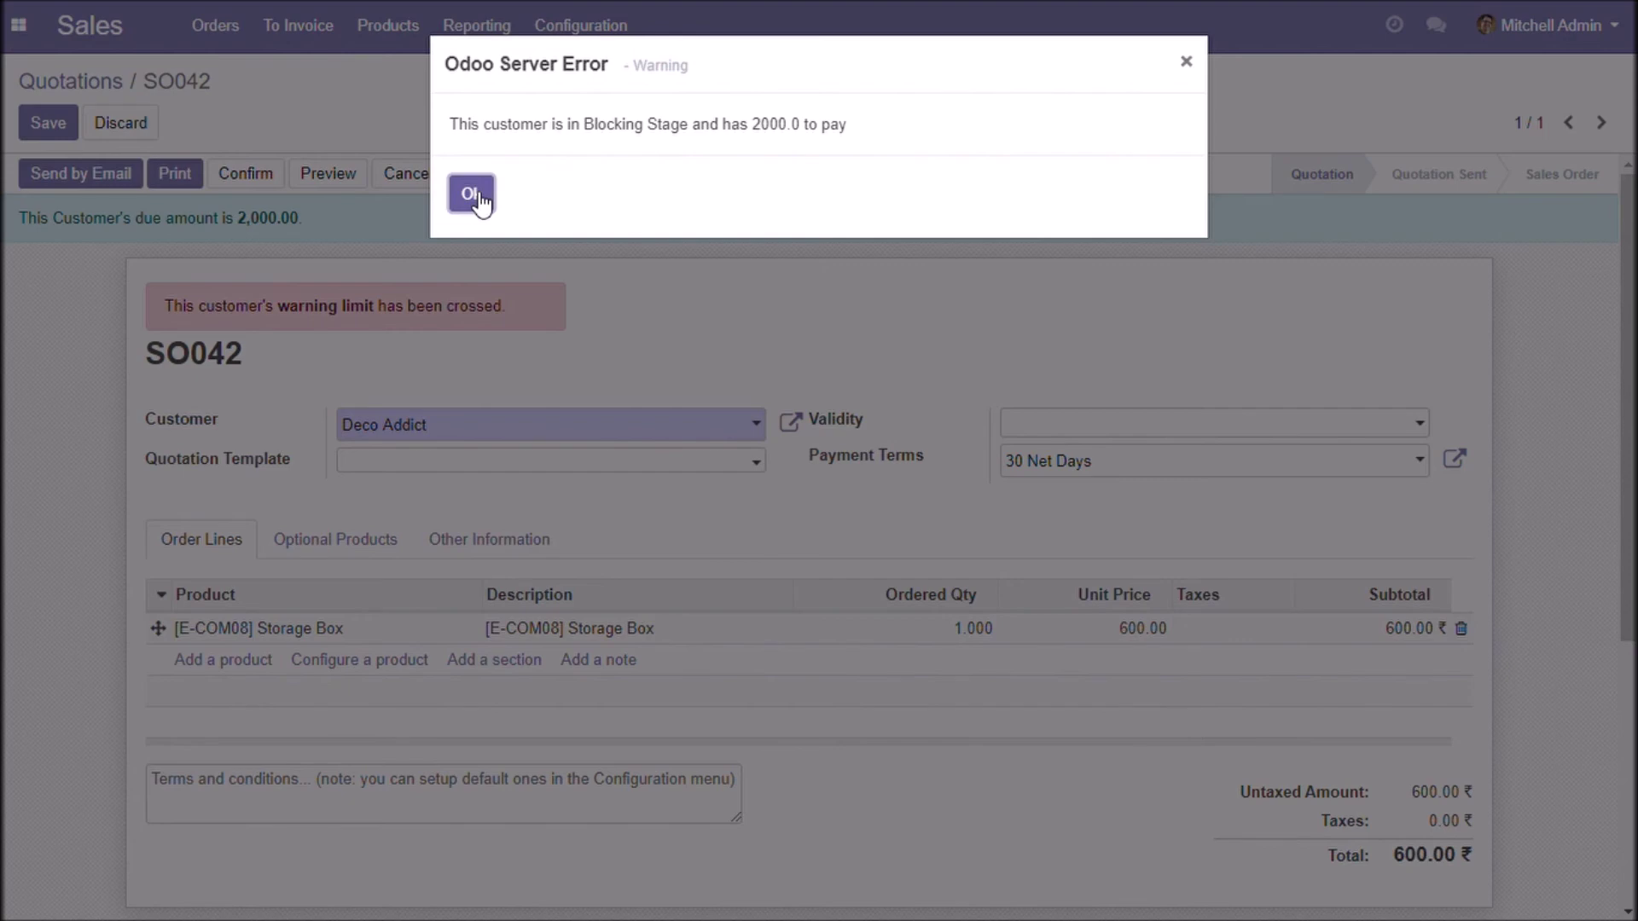